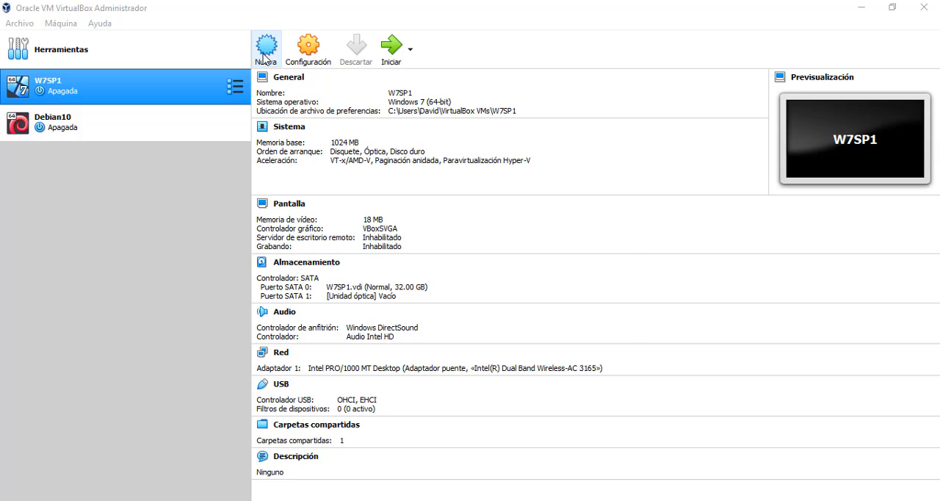
Start creating a new virtual machine and name it VMDebian10.
left_click(266, 53)
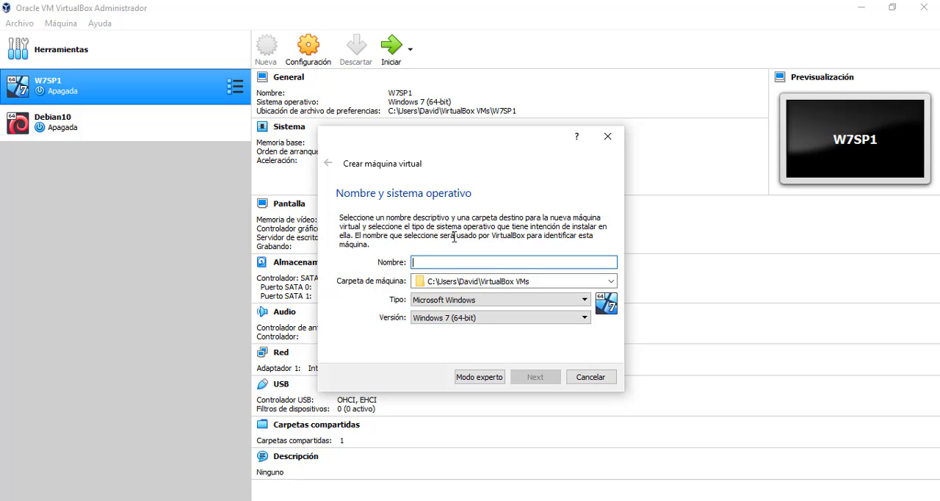
type("VM")
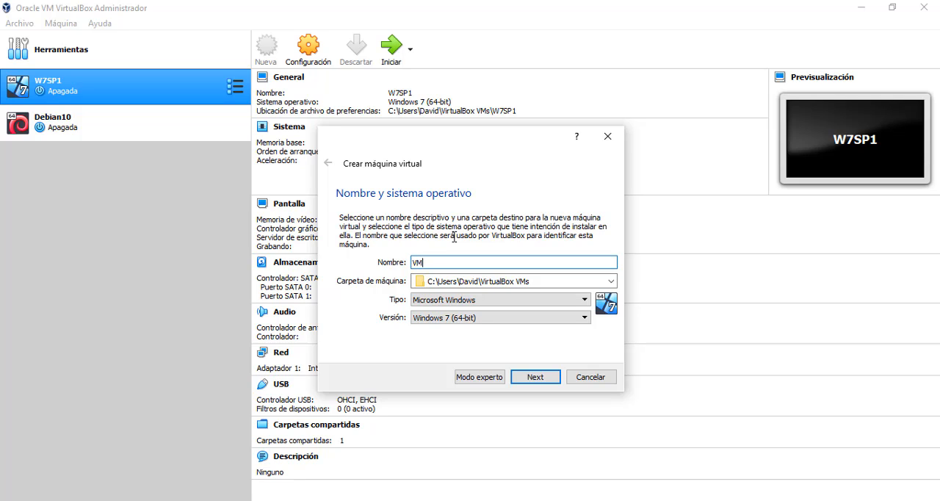
type("Debian")
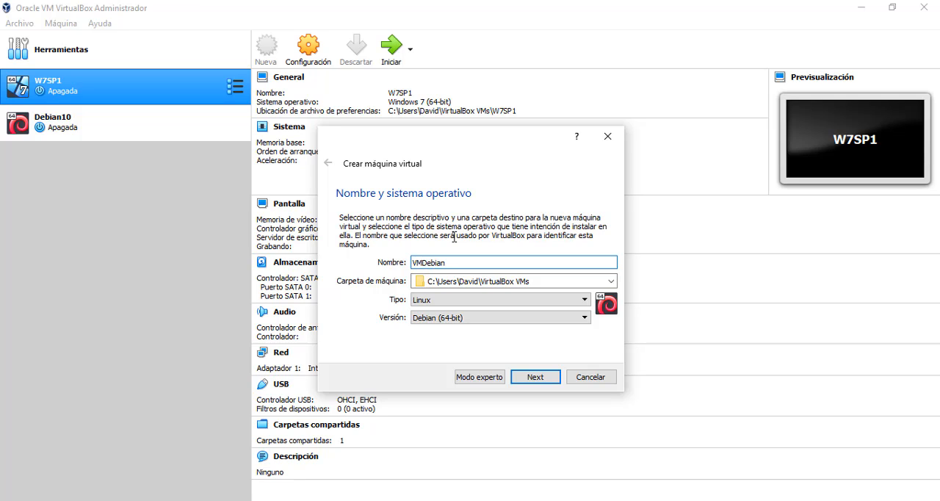
type("10")
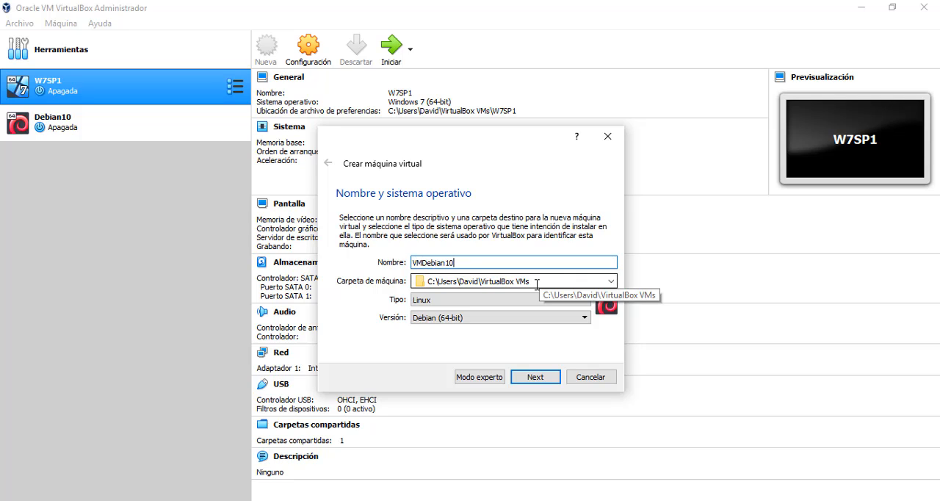
Set the new machine's operating system type to Linux and version to Debian (64-bit), and continue to the memory size.
left_click(451, 302)
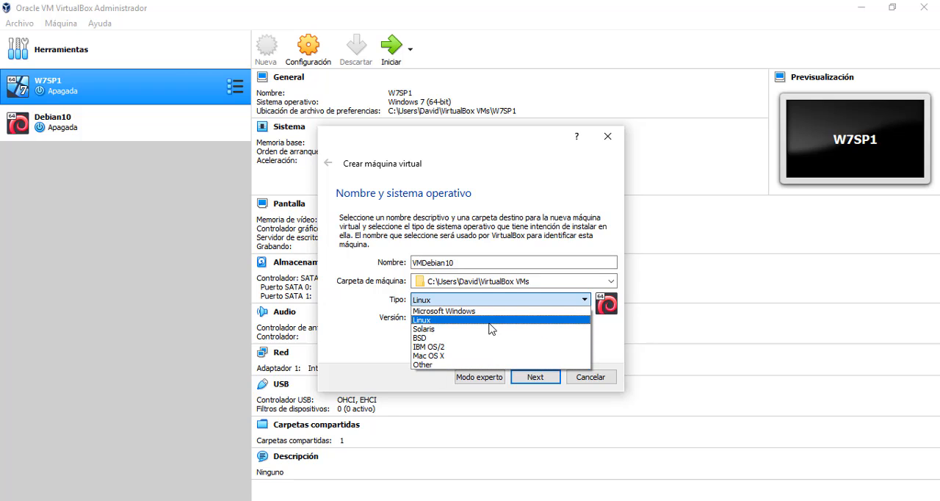
left_click(423, 321)
left_click(450, 320)
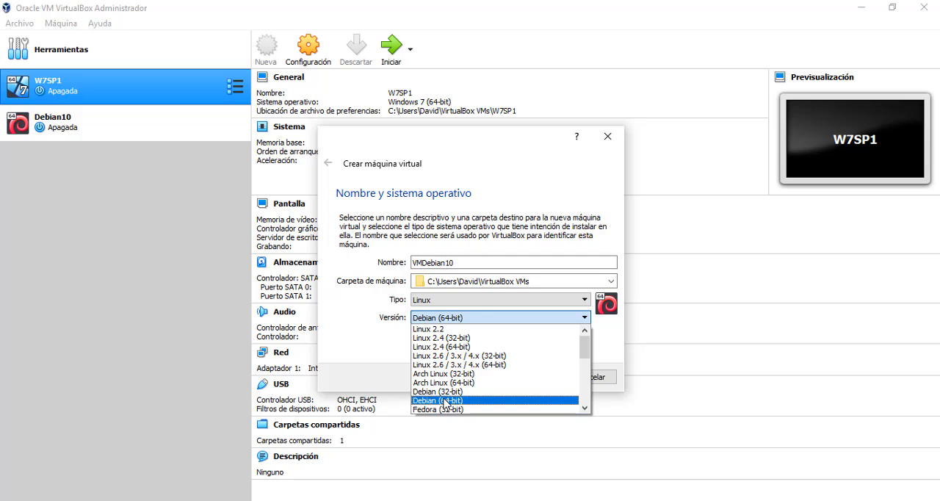
left_click(446, 401)
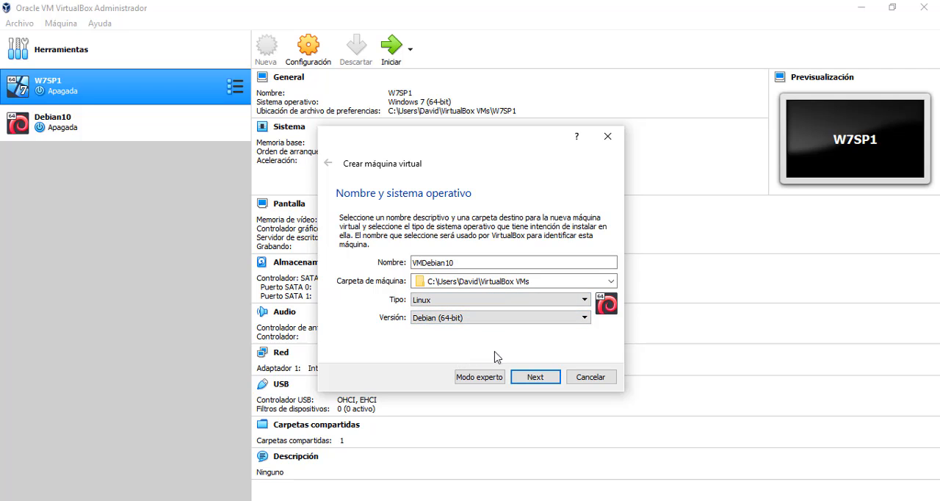
left_click(534, 379)
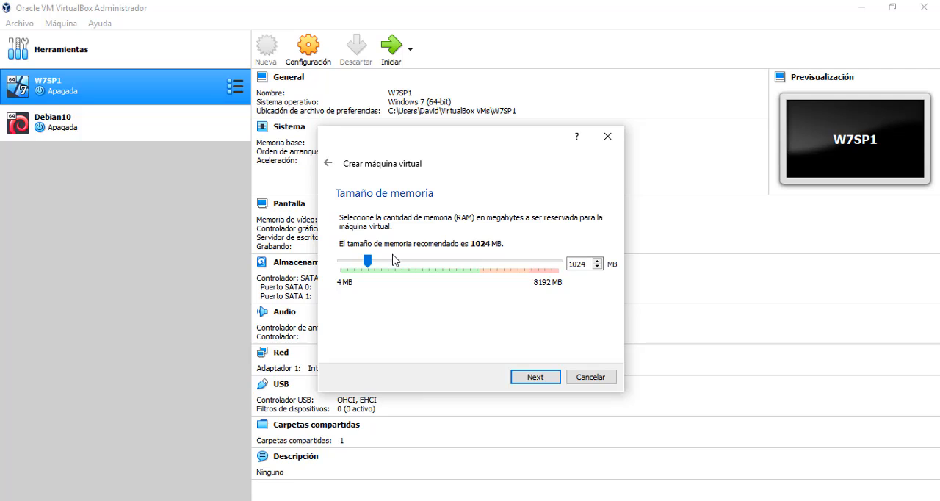
Increase the virtual machine's RAM moderately above the recommended 1024 MB, within the green range, and continue.
left_click_drag(369, 263, 481, 270)
left_click_drag(484, 262, 402, 270)
mouse_move(395, 272)
left_mouse_down()
mouse_move(383, 271)
mouse_move(393, 268)
left_mouse_up()
left_click(535, 378)
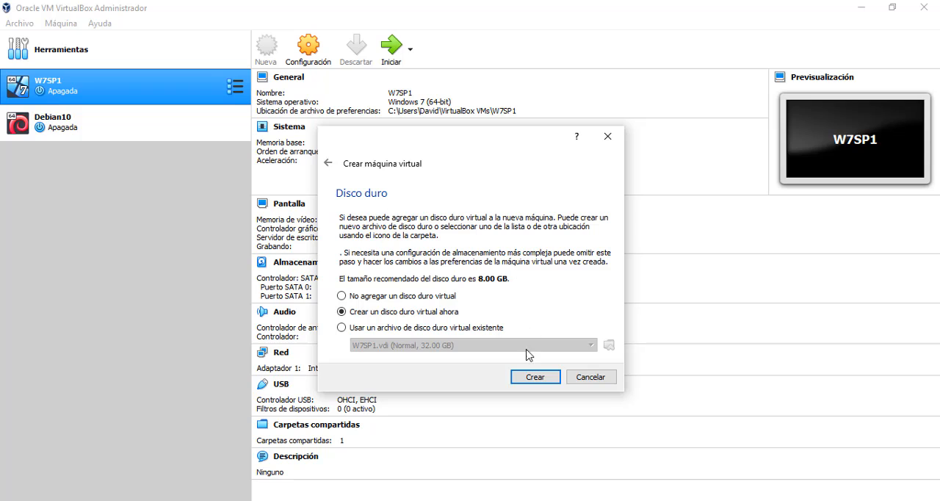
Create a new virtual hard disk for the machine as a dynamically allocated VDI (VirtualBox Disk Image).
left_click(532, 376)
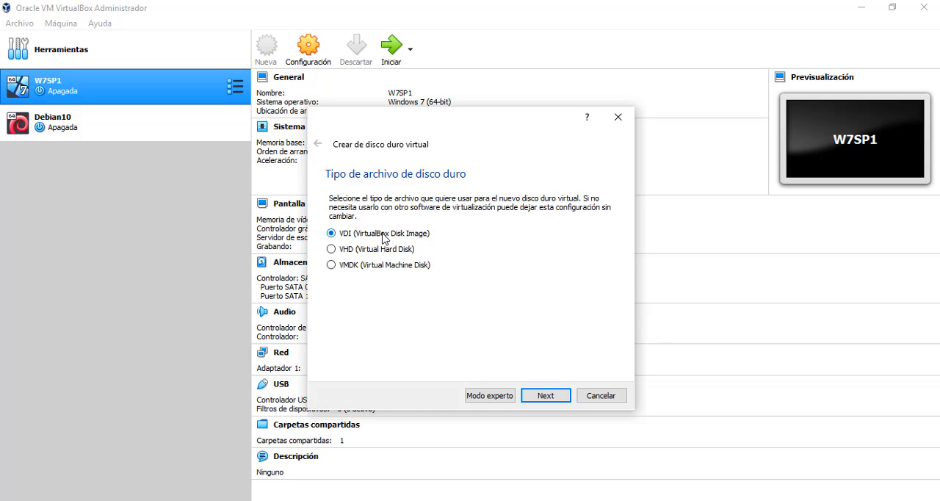
left_click(332, 265)
left_click(335, 234)
left_click(542, 398)
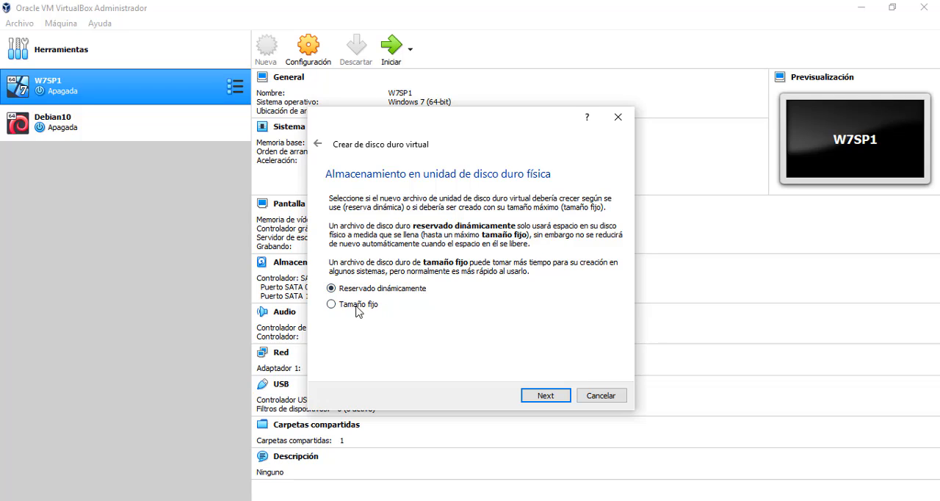
left_click(542, 398)
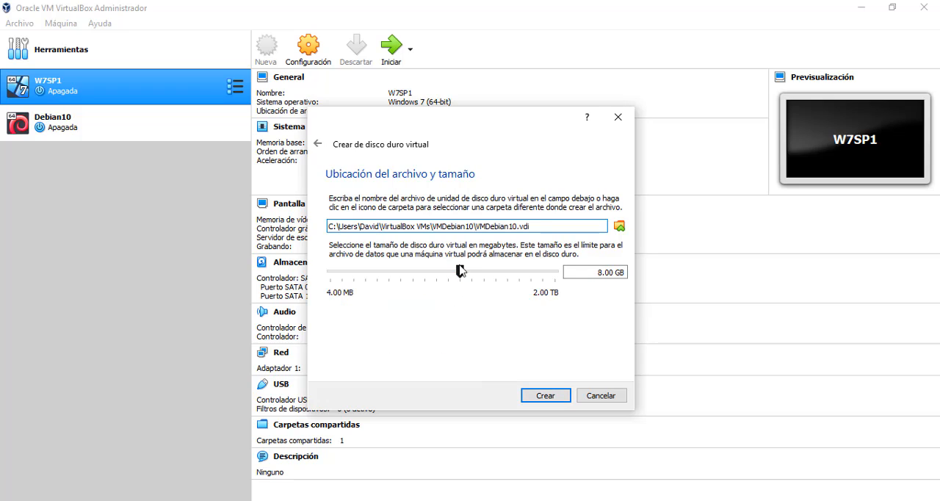
Set the virtual disk size to 9.99 GB and create the disk VMDebian10.vdi.
mouse_move(460, 276)
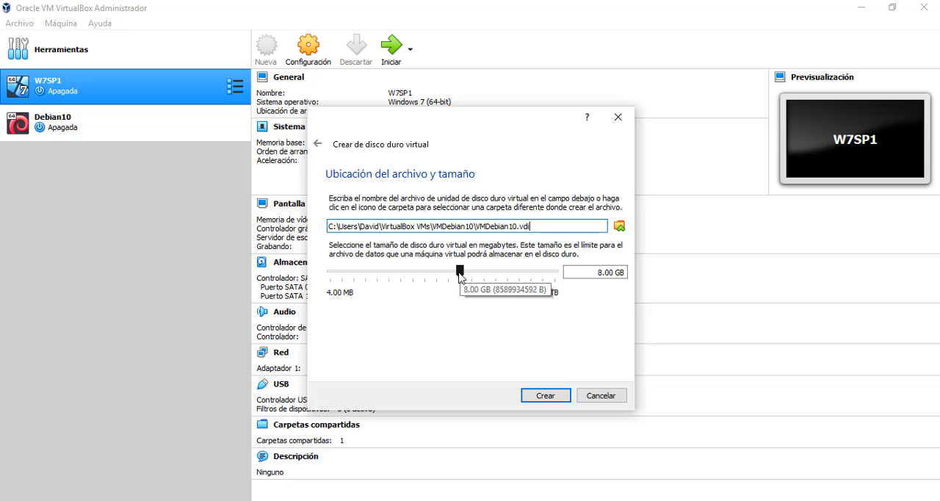
mouse_move(461, 276)
left_mouse_down()
mouse_move(477, 278)
mouse_move(463, 273)
left_mouse_up()
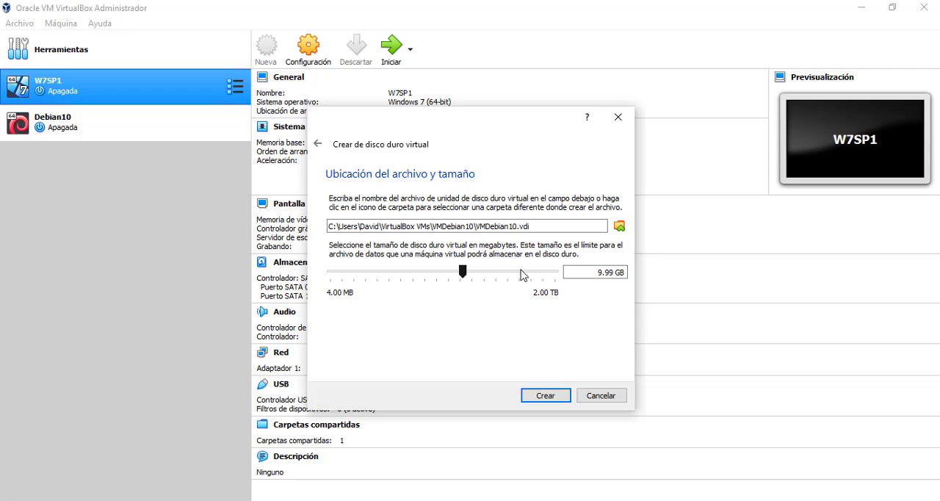
left_click(542, 397)
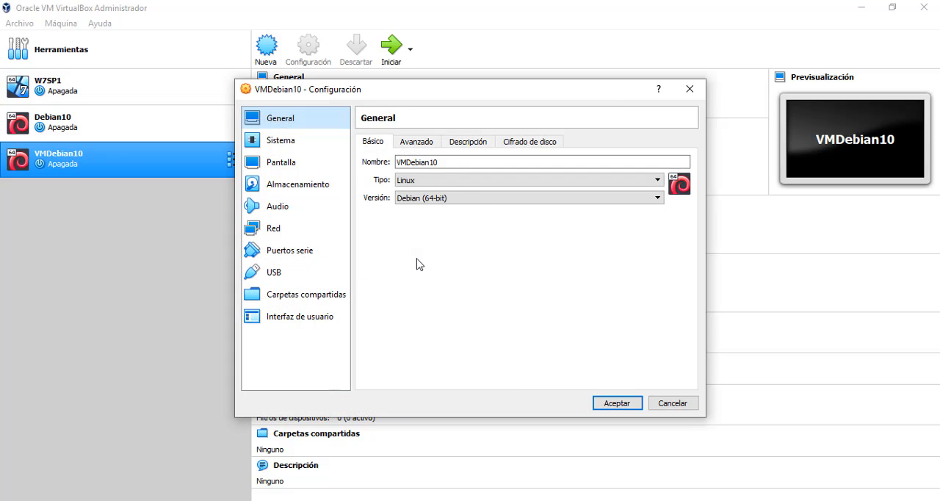
Review VMDebian10's network adapters and their connection types, keep adapter 1 attached to NAT, and accept the configuration.
left_click(287, 233)
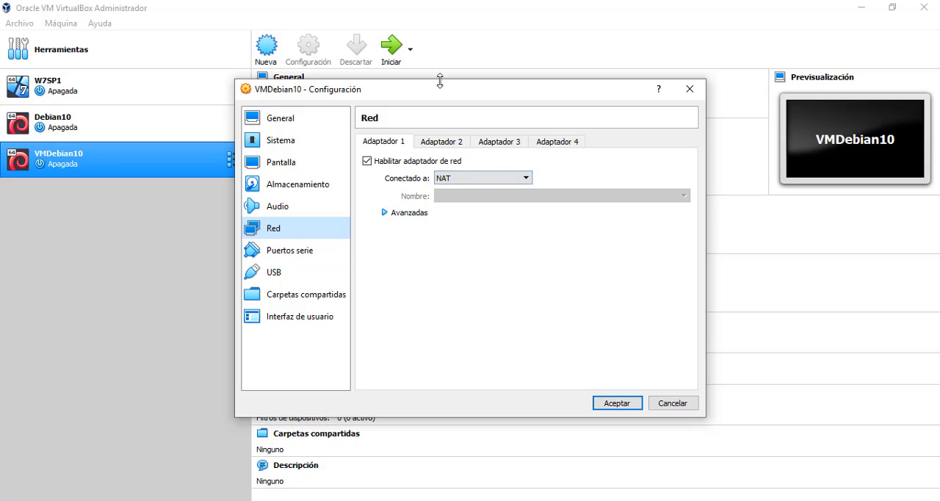
left_click(437, 141)
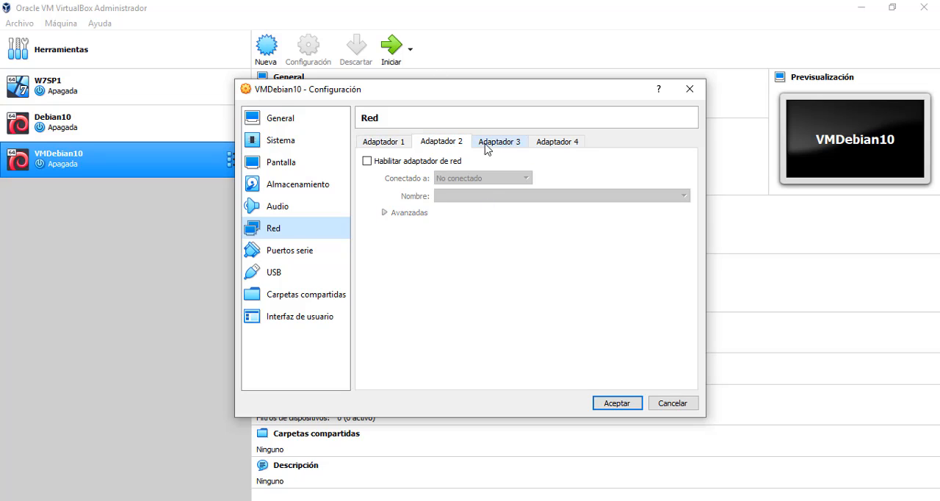
left_click(391, 146)
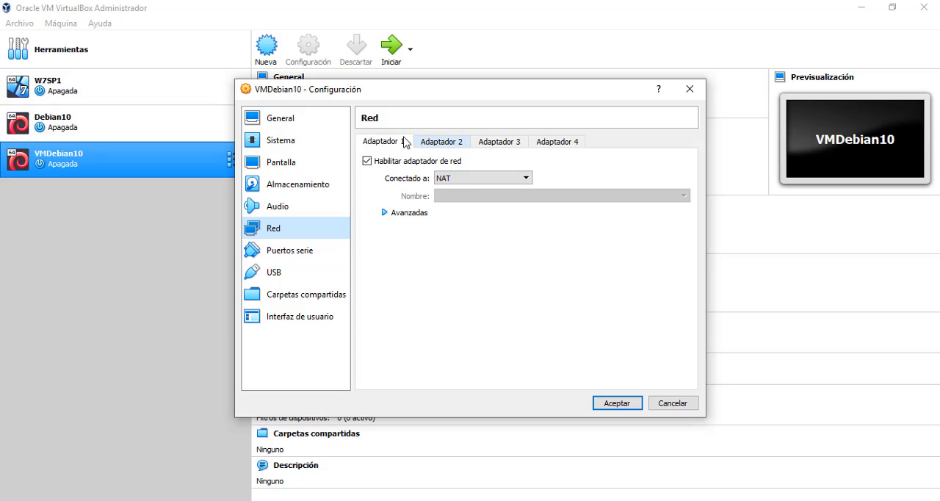
left_click(445, 179)
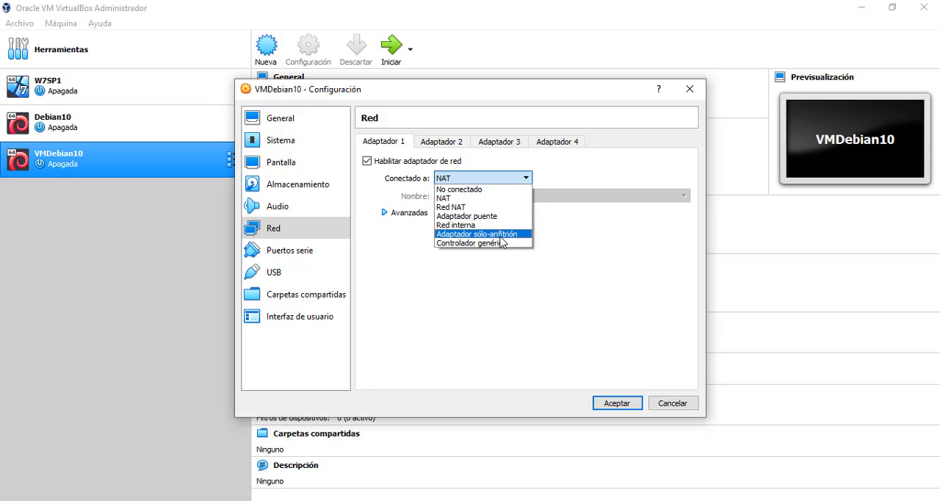
left_click(400, 241)
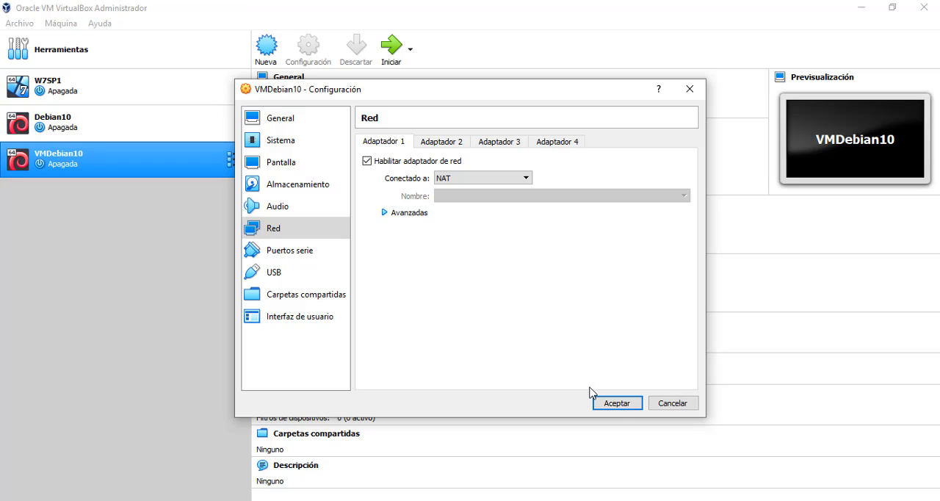
left_click(616, 403)
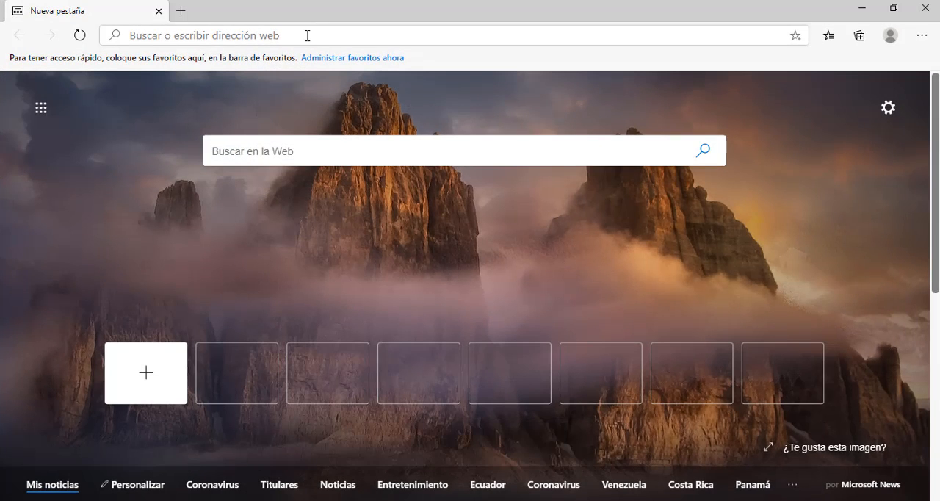
Switch to the web browser, search for "debian net install", and open Debian's netinst page.
left_click(308, 35)
type("debi")
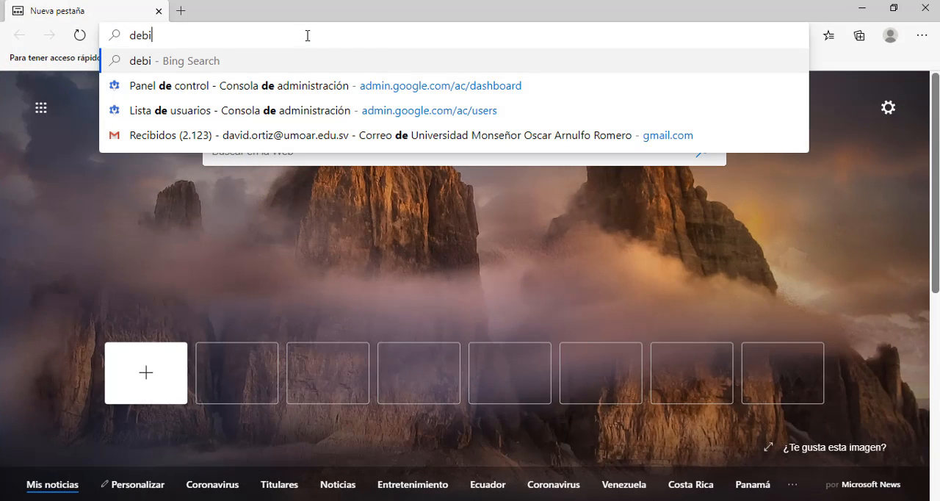
type("an n")
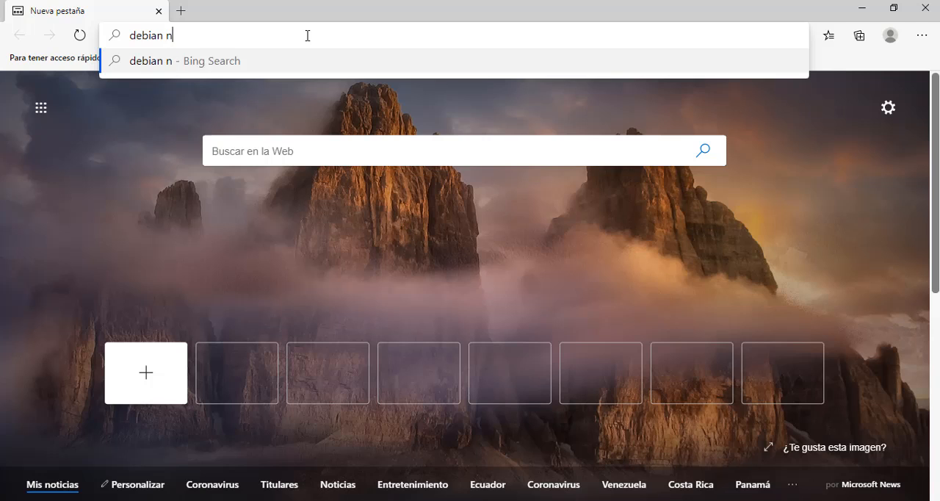
type("et inst")
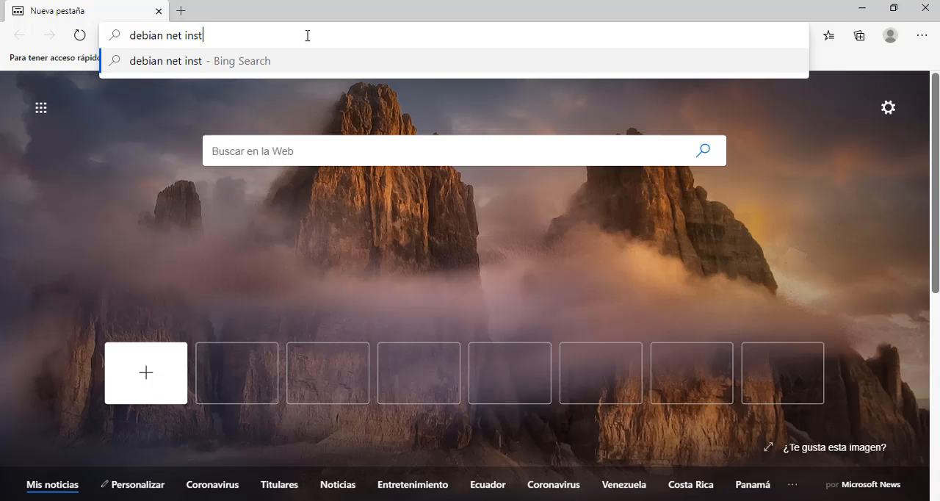
type("all")
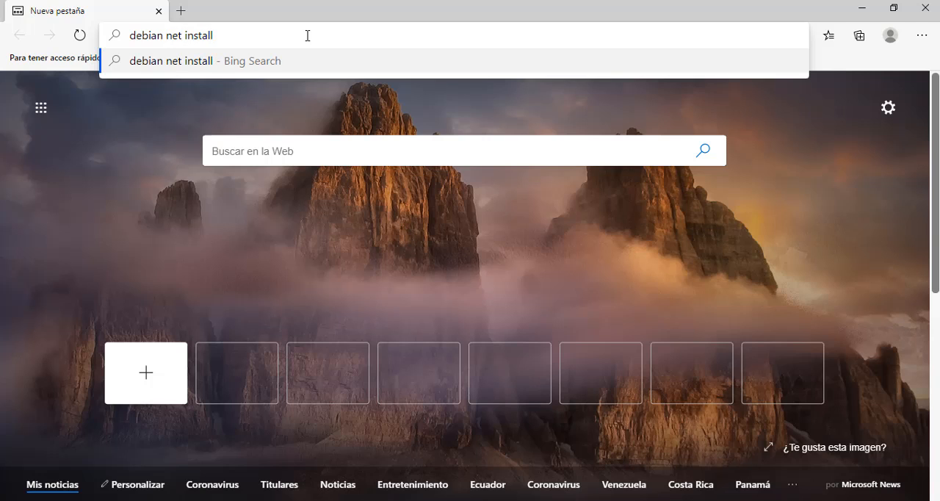
key("Return")
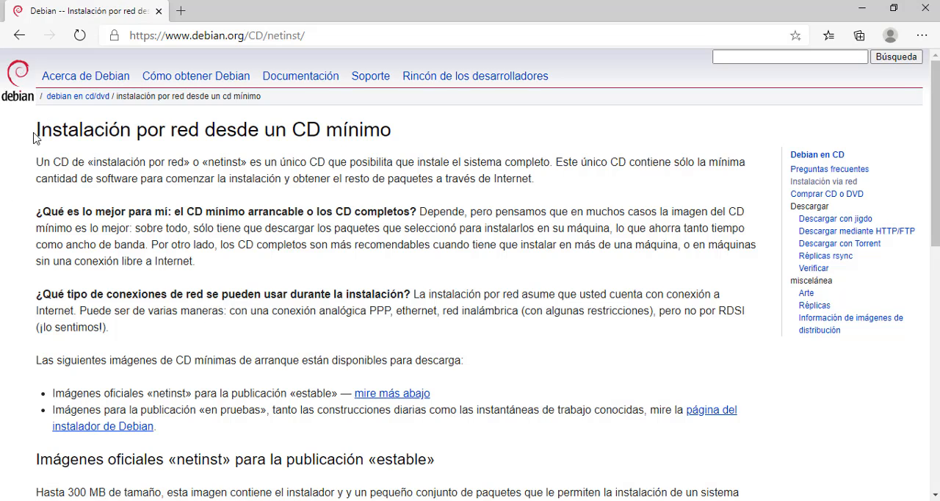
Examine the minimal-CD network installation page and its netinst image downloads for each architecture.
left_click_drag(37, 130, 391, 131)
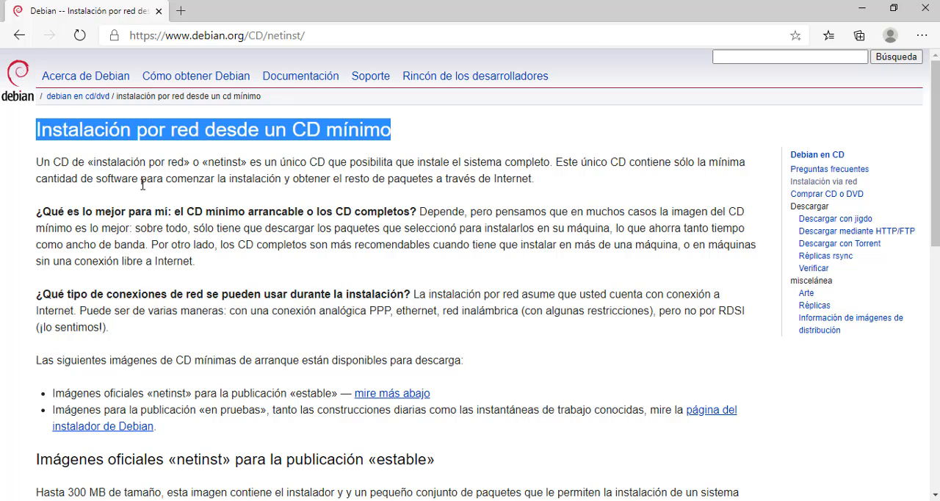
scroll(122, 203, "down", 5)
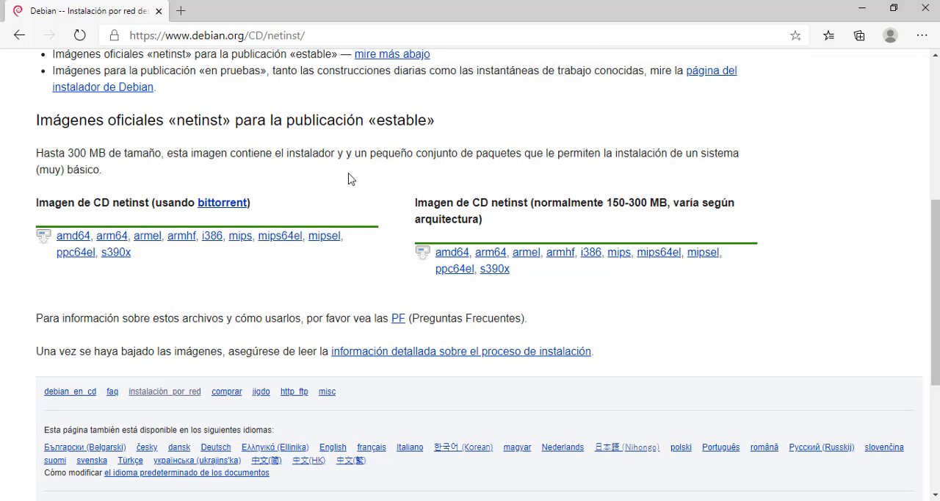
left_click(477, 254)
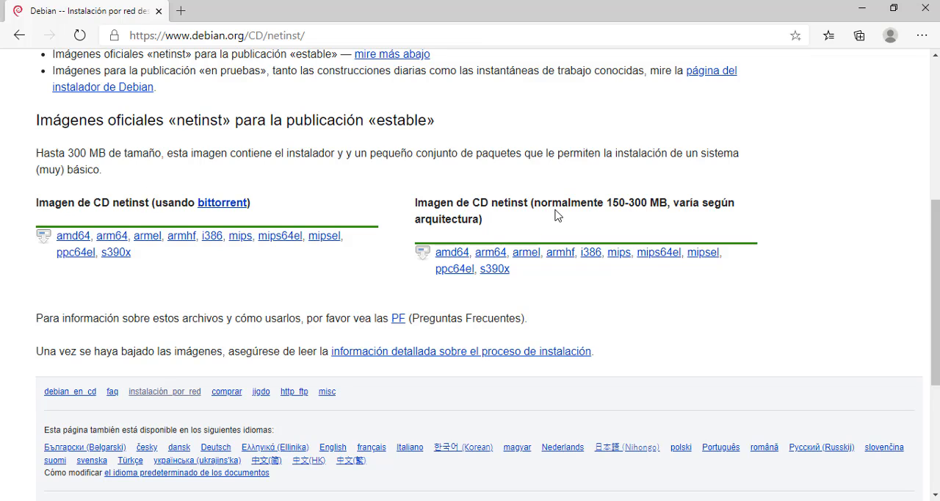
left_click(213, 203)
Switch to the VMDebian10 window, boot it from the debian-10.3.0-amd64-netinst image in Descargas, and launch Graphical install.
key("alt+Tab")
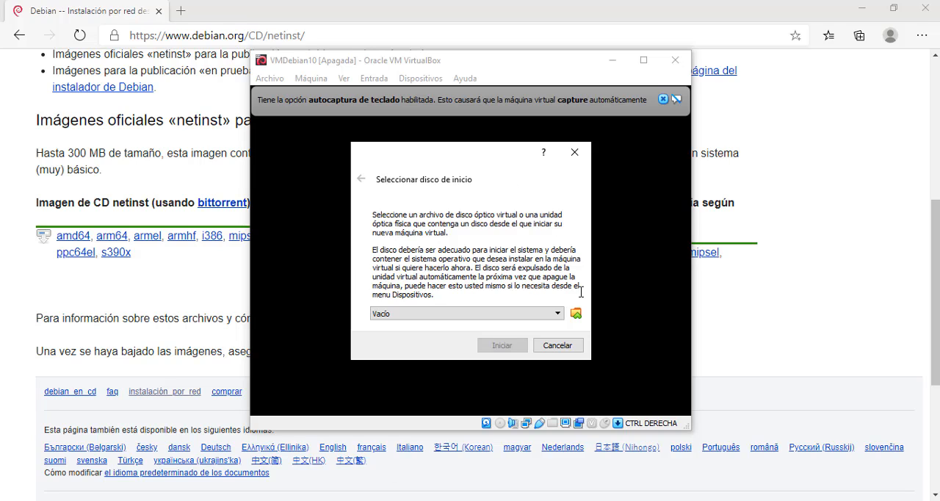
left_click(575, 315)
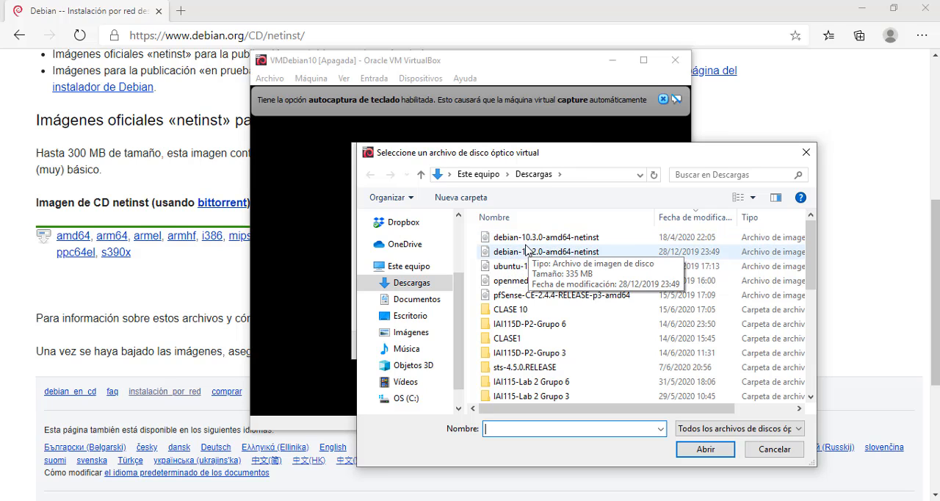
left_click(563, 240)
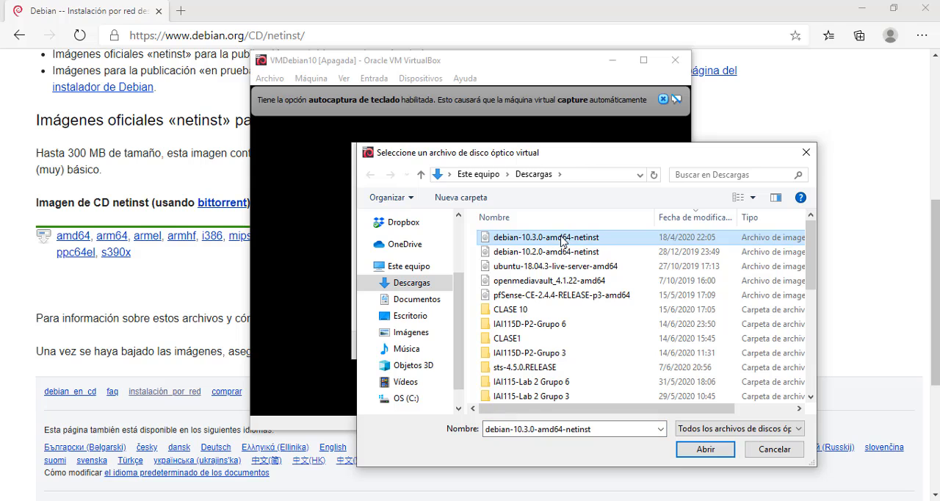
left_click(709, 453)
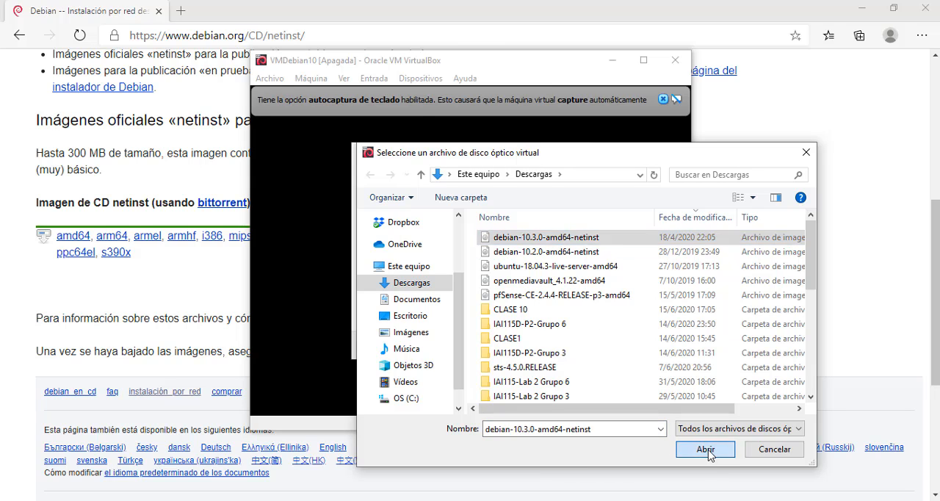
left_click(501, 346)
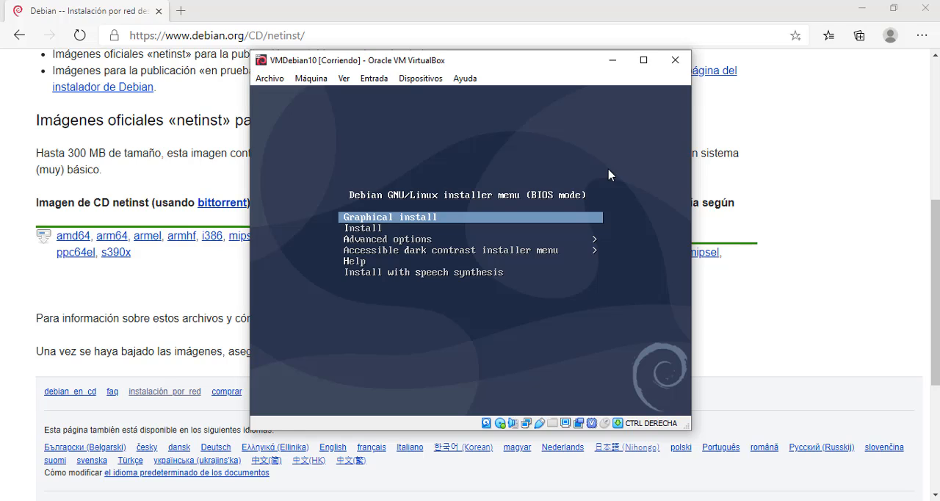
key("Return")
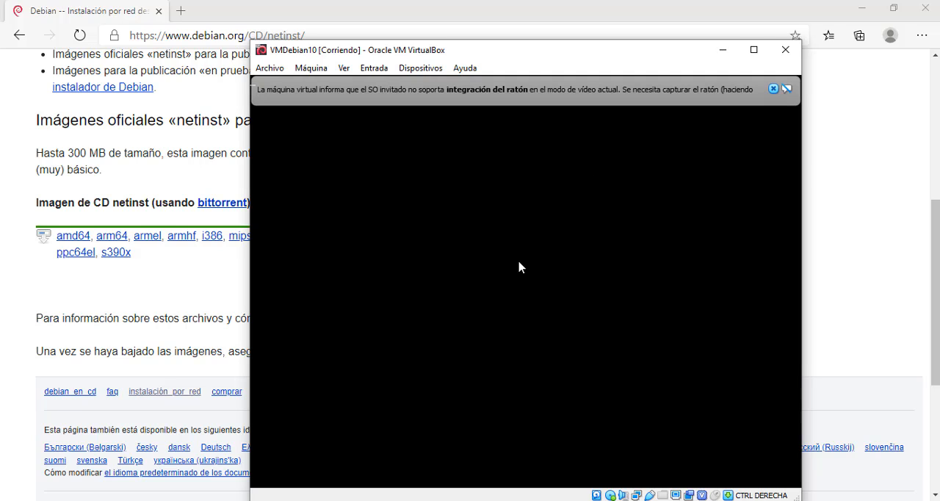
Dismiss the mouse integration notice and choose Spanish as the installation language.
left_click(773, 88)
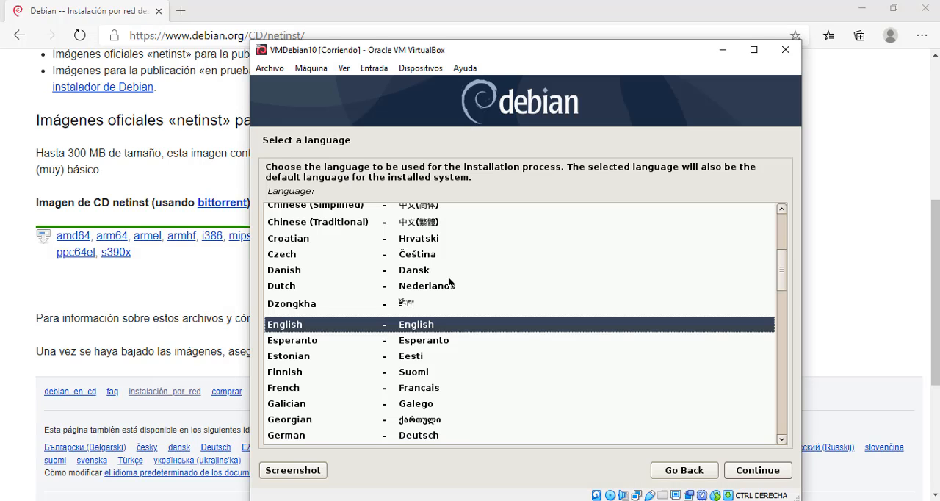
key("Down")
key("Down")
key("Down")
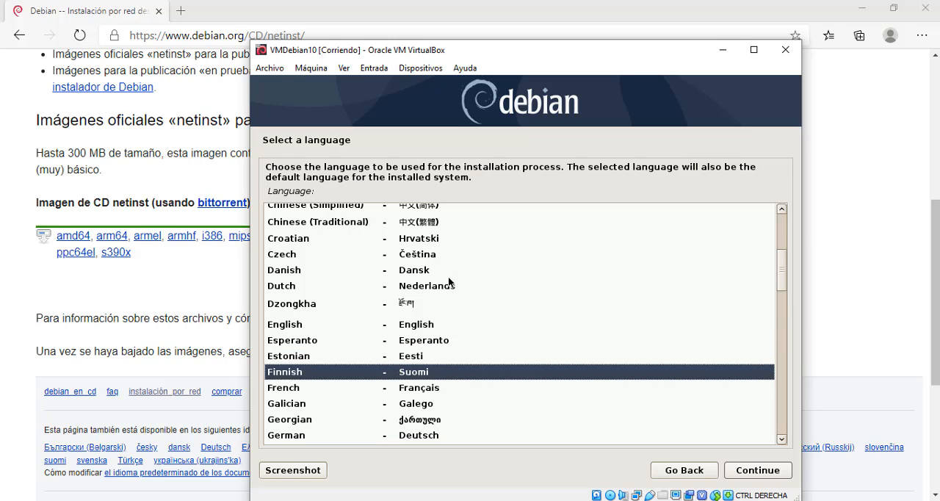
key("Down")
key("Down")
key("Down")
key("Down")
key("Down")
key("Down")
key("Down")
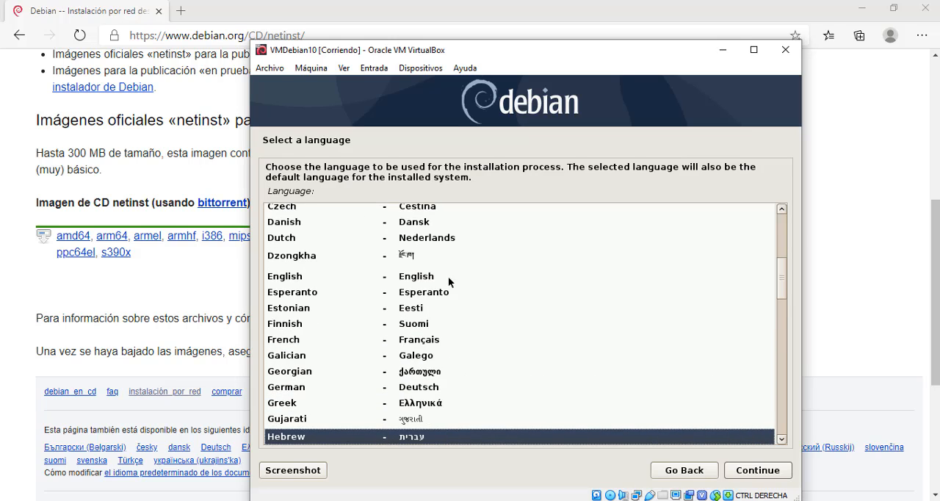
key("Down")
key("Down")
key("Down")
key("Down")
key("Down")
key("Down")
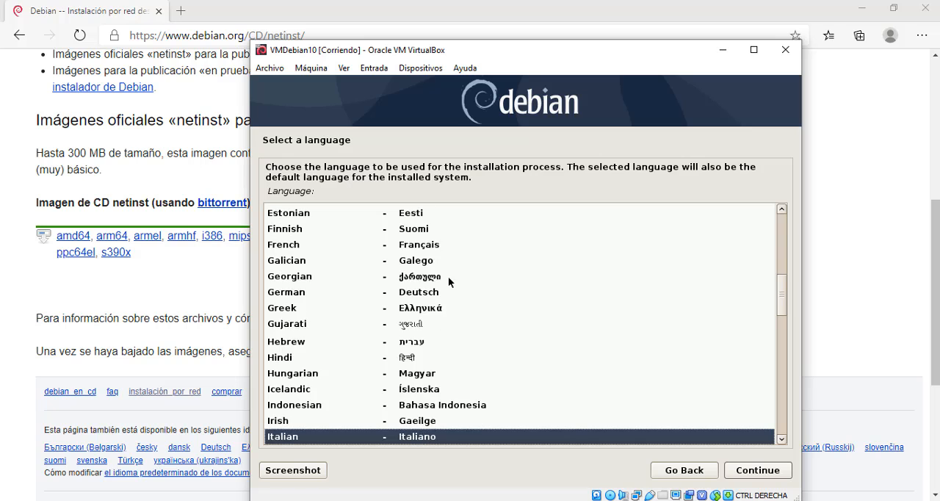
key("Down")
key("Down")
key("Down")
key("Down")
key("Down")
key("Down")
key("Down")
key("Down")
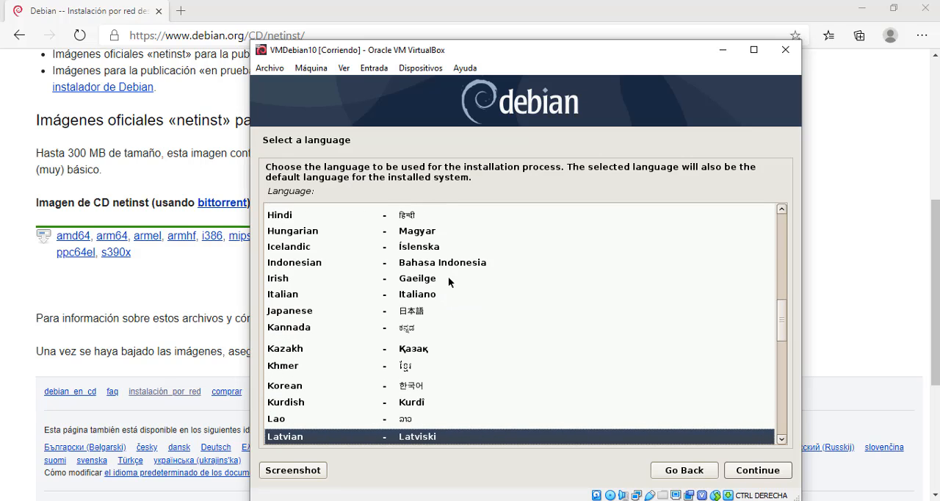
key("Down")
key("Down")
key("Down")
key("Down")
key("Down")
key("Down")
key("Down")
key("Down")
key("Down")
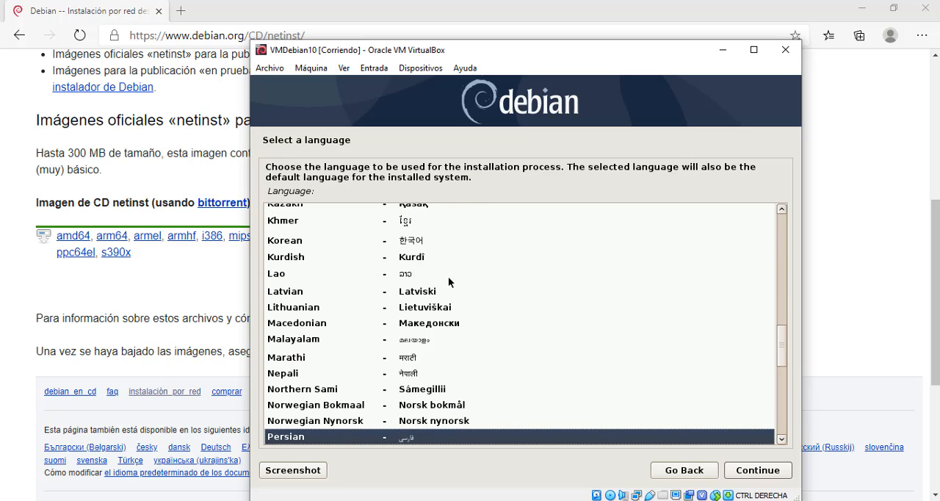
key("Down")
key("Down")
key("Down")
key("Down")
key("Down")
key("Down")
key("Down")
key("Down")
key("Down")
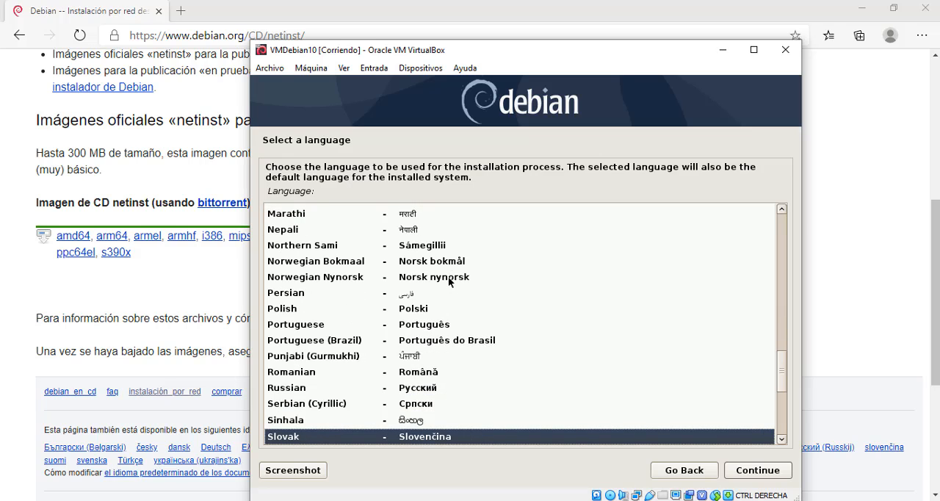
key("Down")
key("Down")
key("Down")
key("Down")
key("Up")
key("Up")
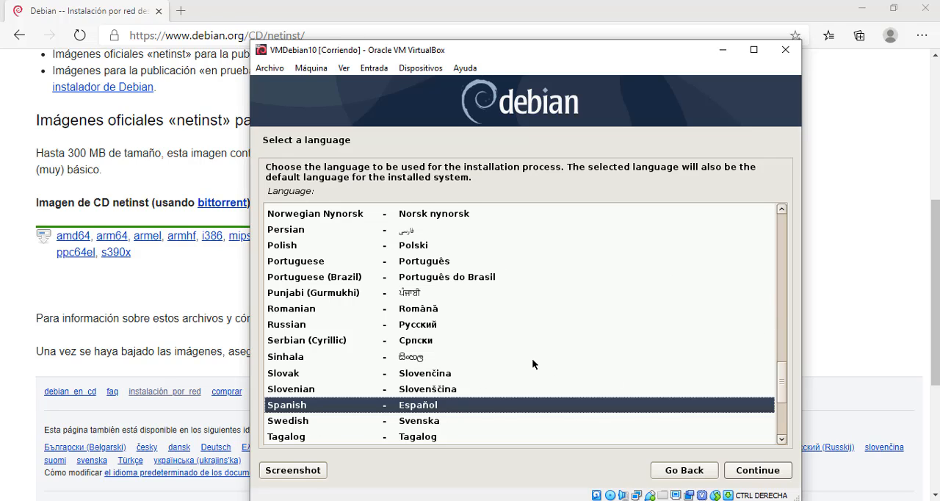
left_click(761, 475)
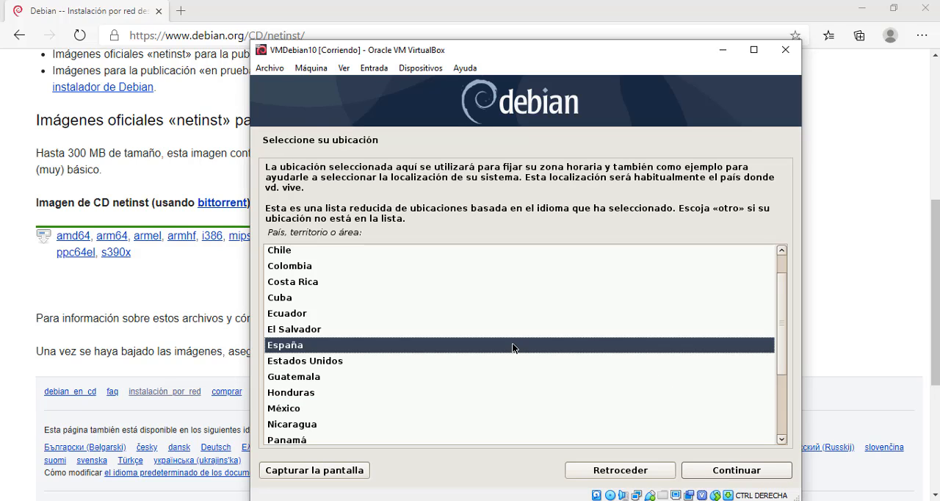
Set the location to El Salvador and accept the Latinoamericano keyboard map.
left_click(311, 331)
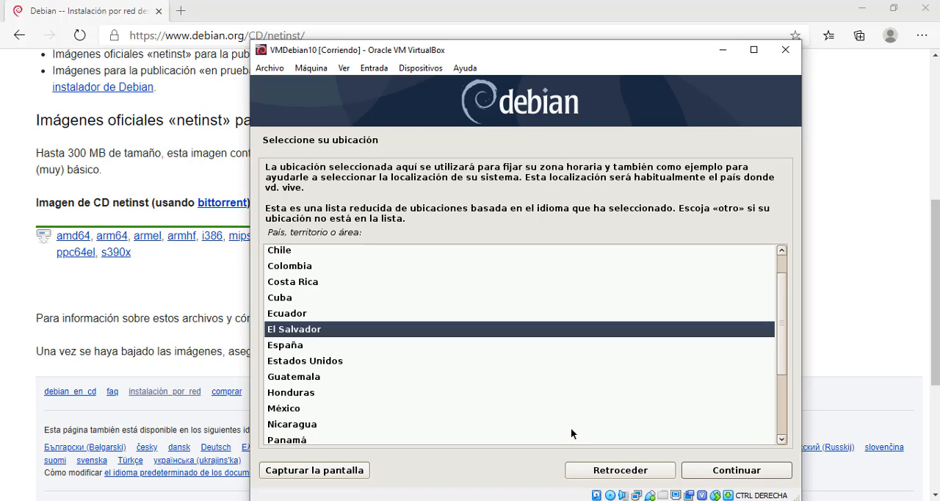
left_click(717, 473)
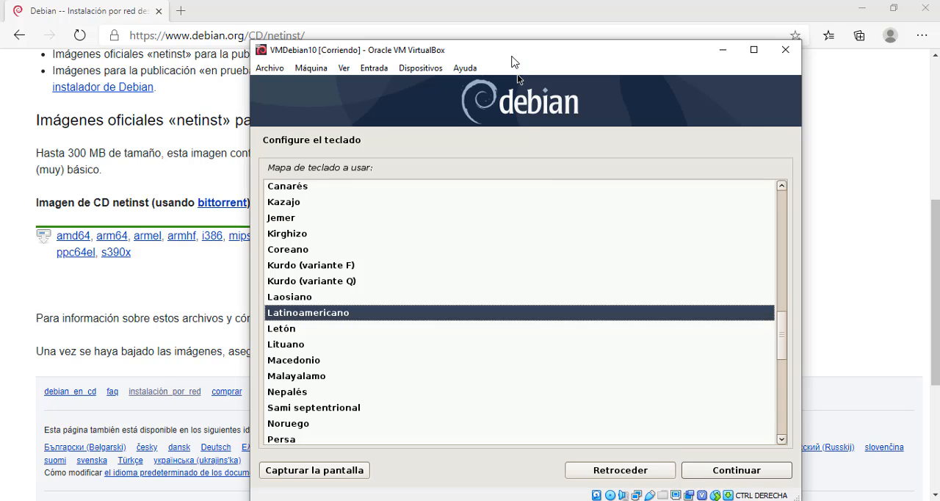
left_click_drag(511, 55, 453, 30)
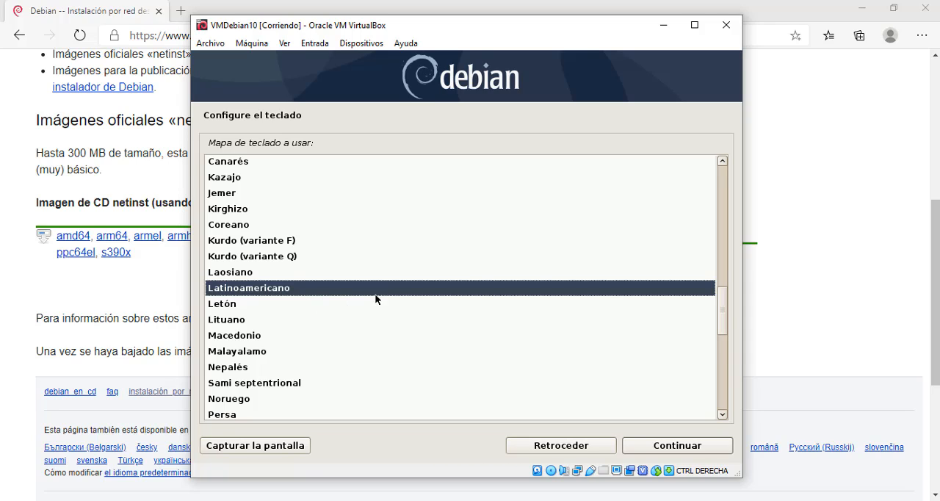
left_click(676, 446)
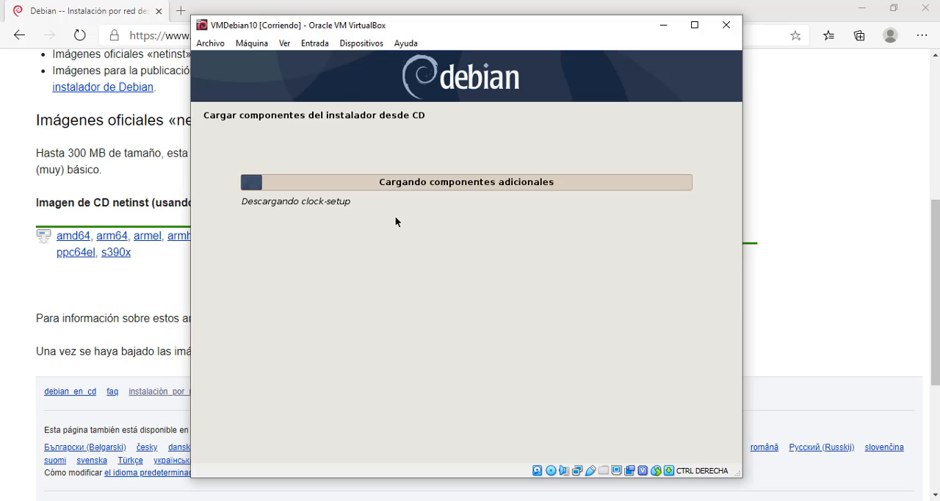
Close the web browser, and configure the installer's network with machine name redes2 and an empty domain name.
left_click(927, 7)
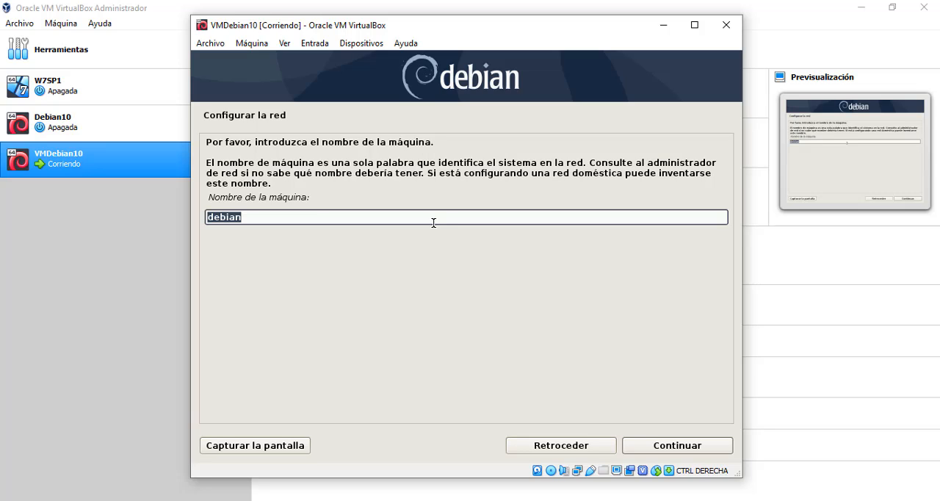
type("redes2")
left_click(696, 446)
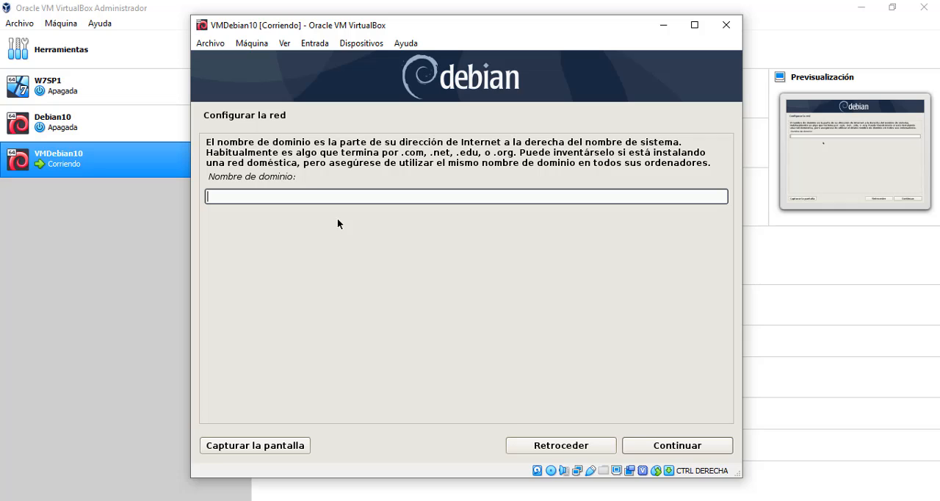
left_click(675, 443)
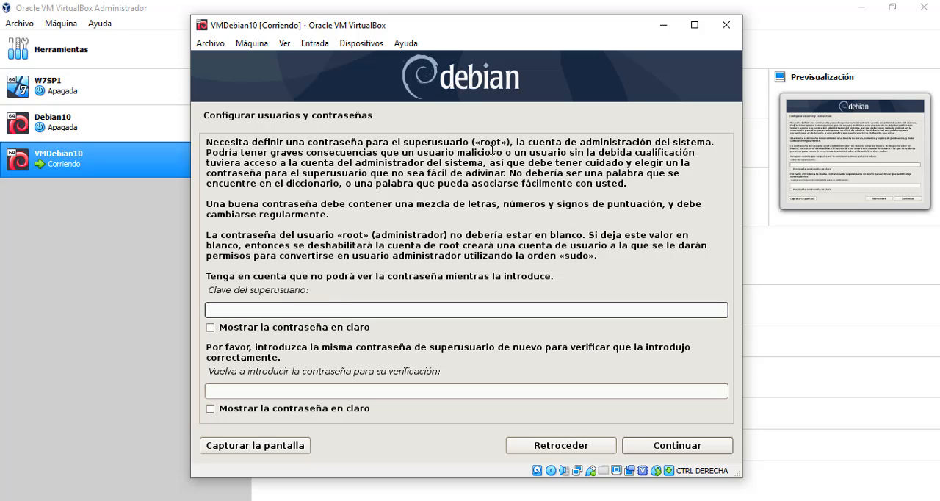
Enter the superuser (root) password in both the password and verification fields, and continue.
left_click_drag(478, 141, 507, 142)
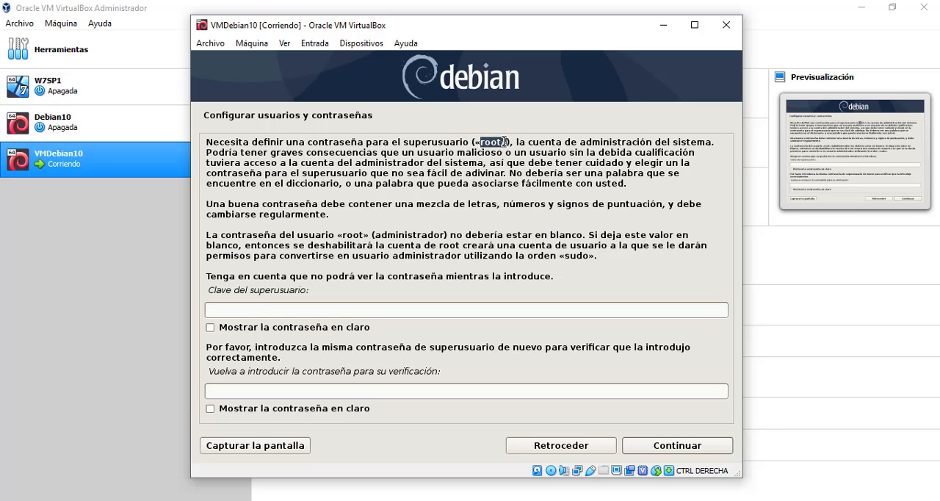
left_click(275, 309)
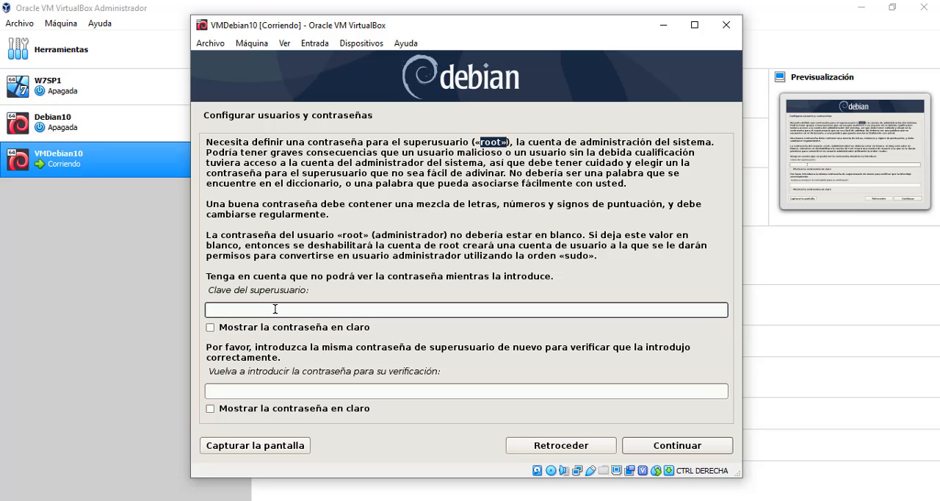
type("●●●●●")
left_click(260, 392)
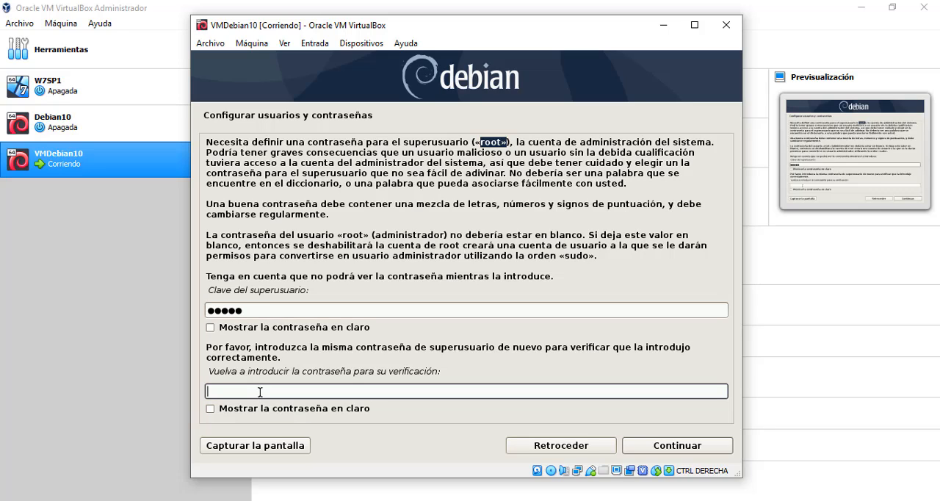
type("●●●●●")
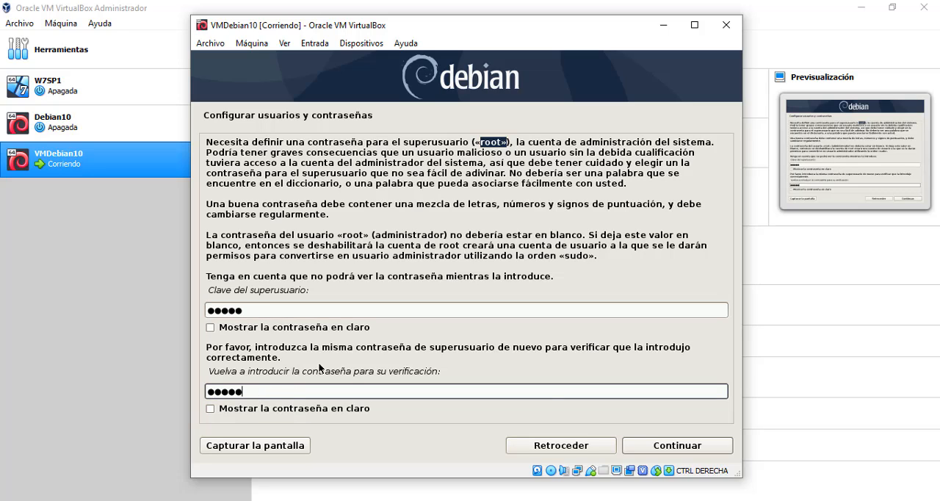
left_click(670, 454)
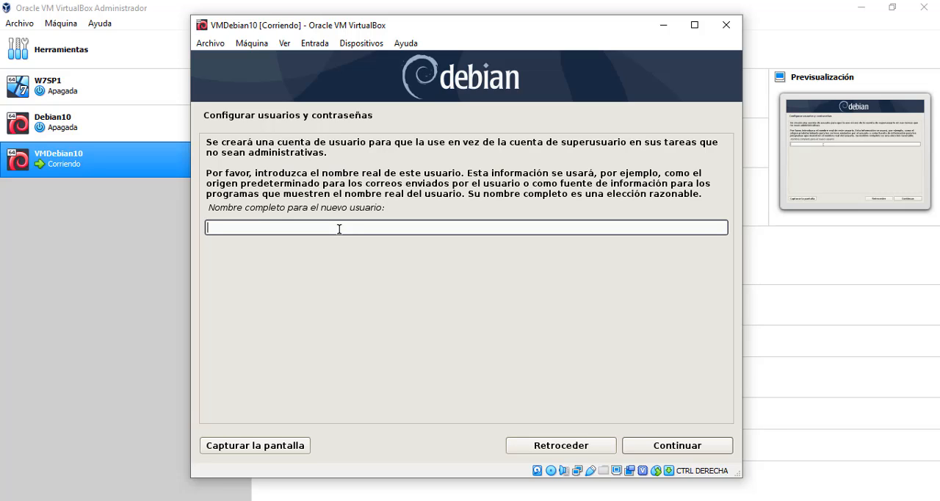
Create the new user account with full name "Usuario de Redes2" and username practica.
type("Usuario de Redes2")
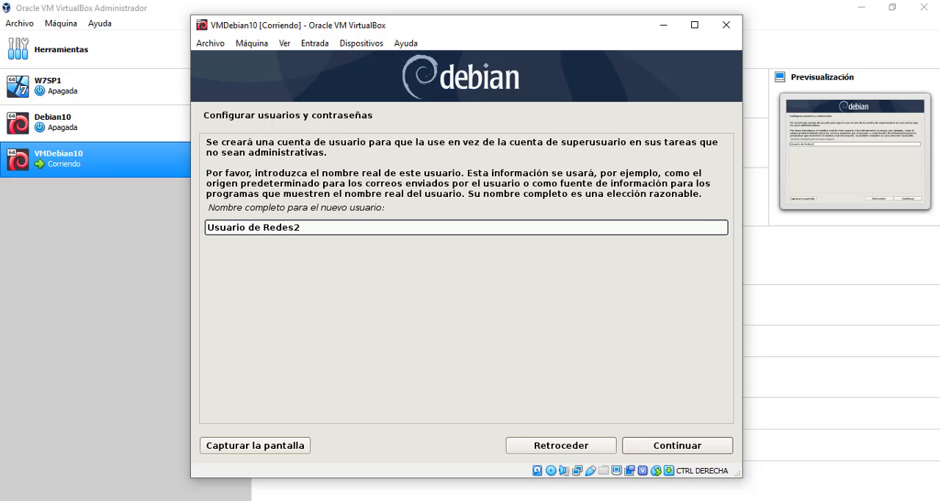
left_click(670, 446)
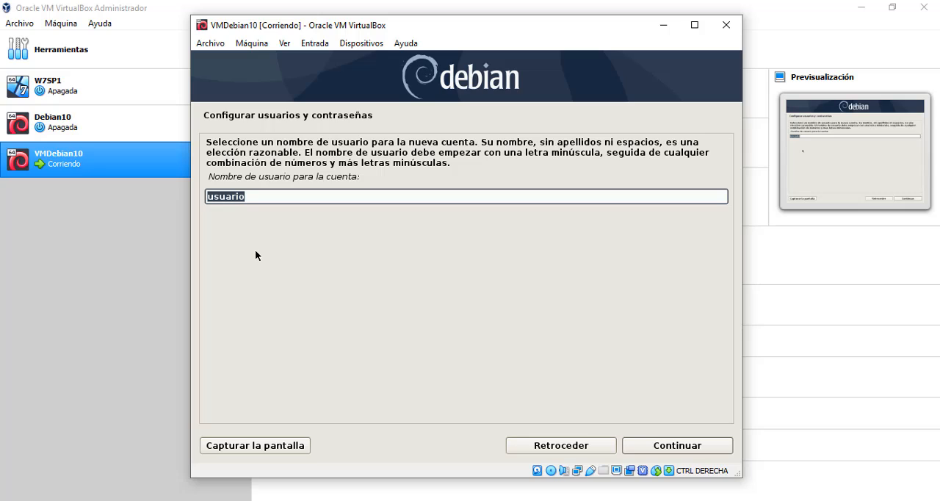
type("practica")
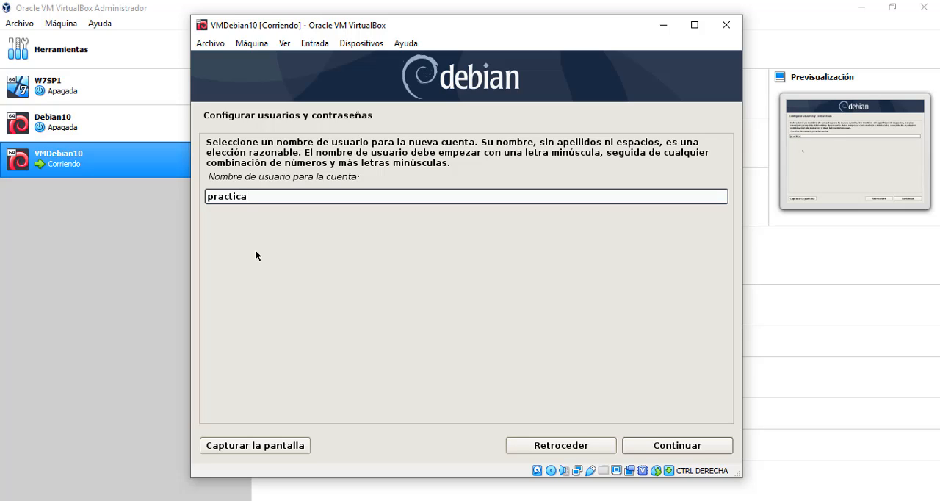
left_click(663, 446)
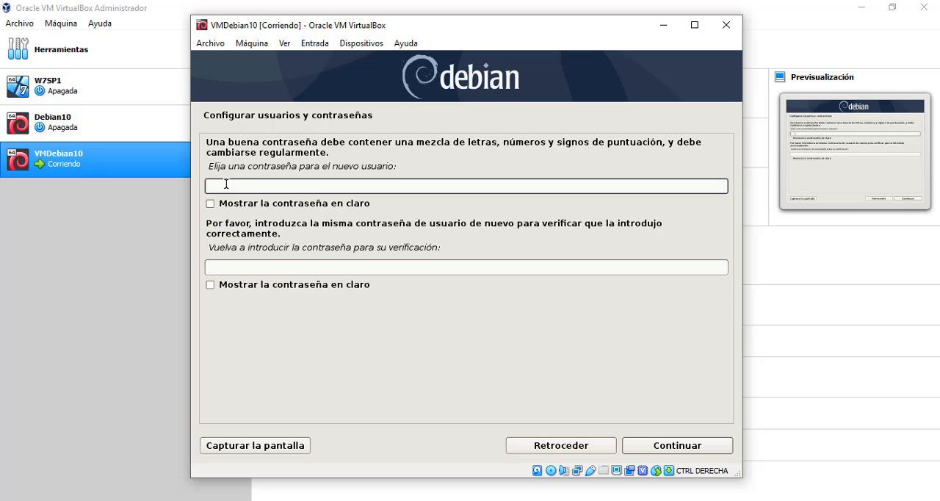
Enter the new user's password in both the password and verification fields, and continue.
type("●●●●●")
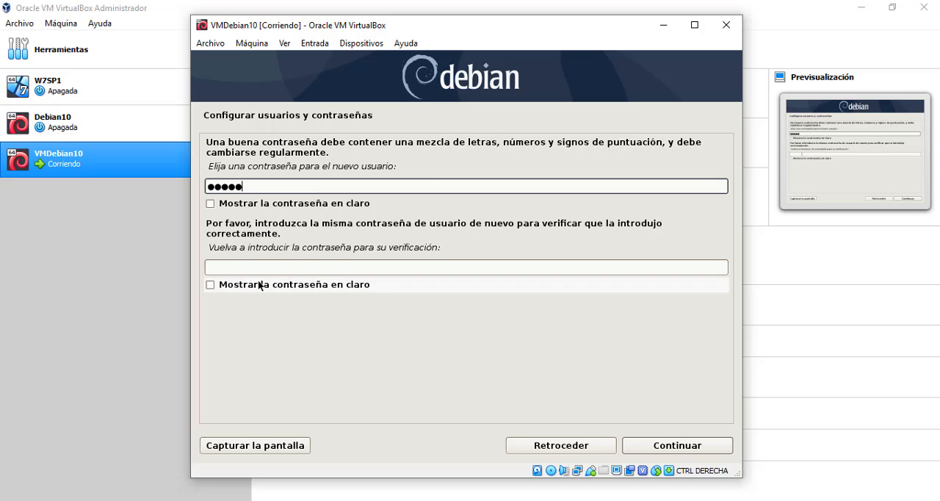
left_click(267, 268)
type("●●●●●")
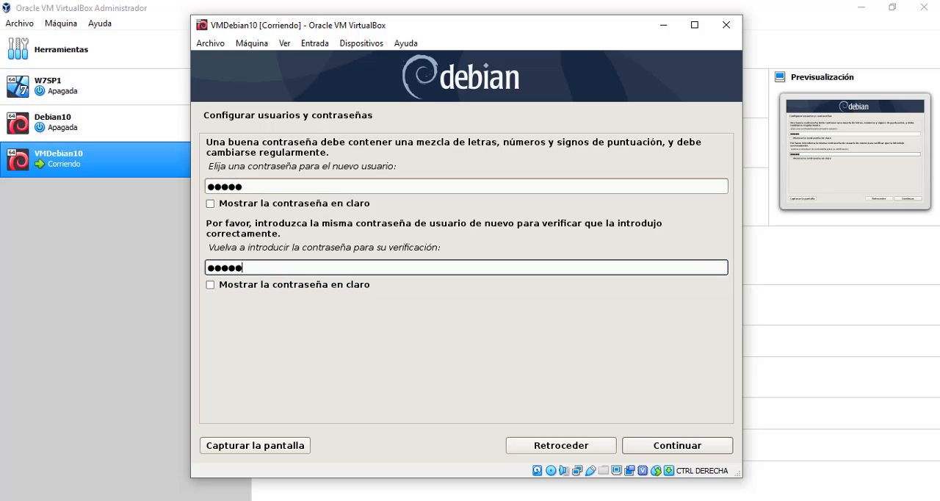
left_click(670, 445)
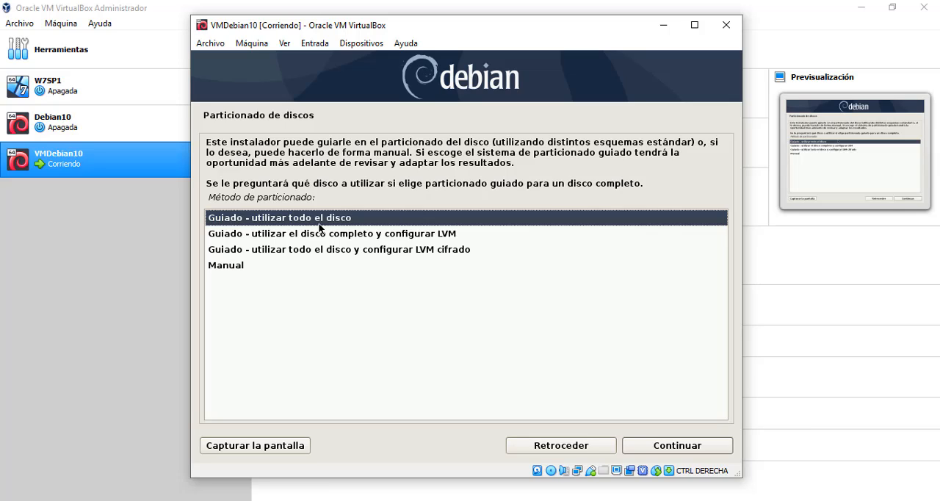
Set up guided partitioning of the whole SCSI3 (sda) VBOX HARDDISK with all files in one partition.
left_click(686, 445)
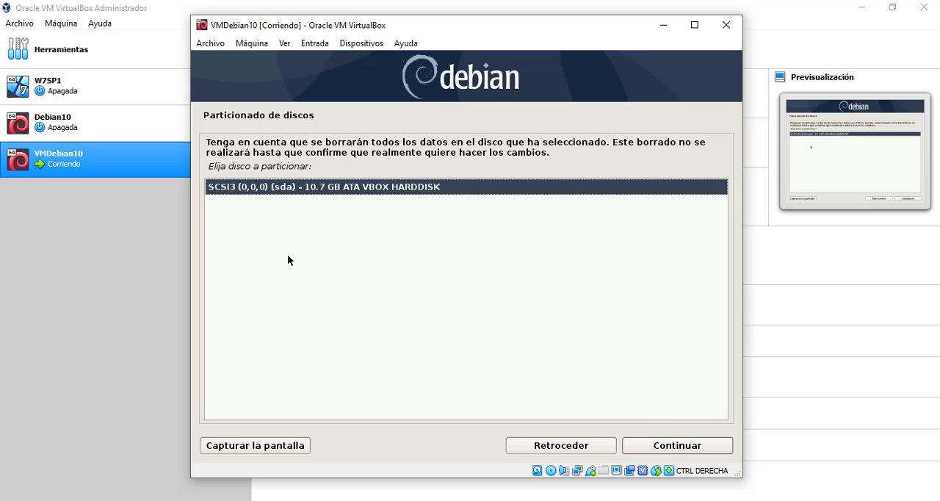
left_click(671, 447)
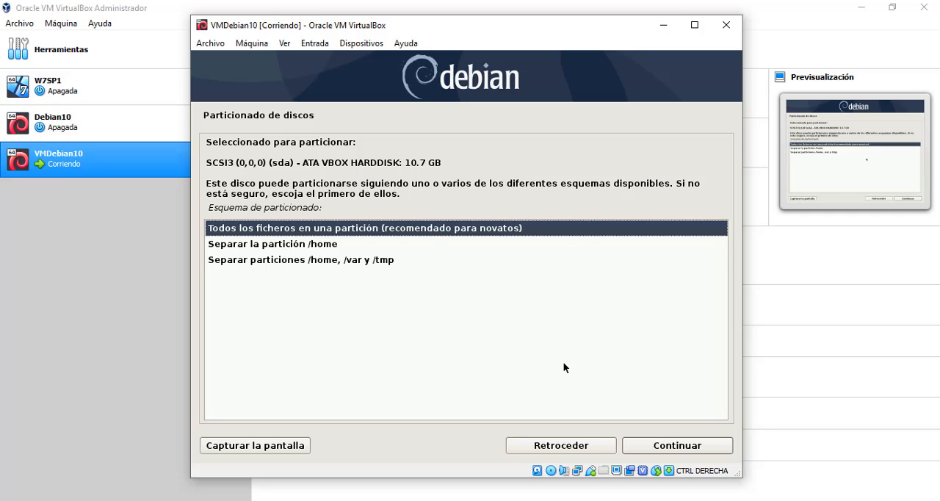
left_click(674, 447)
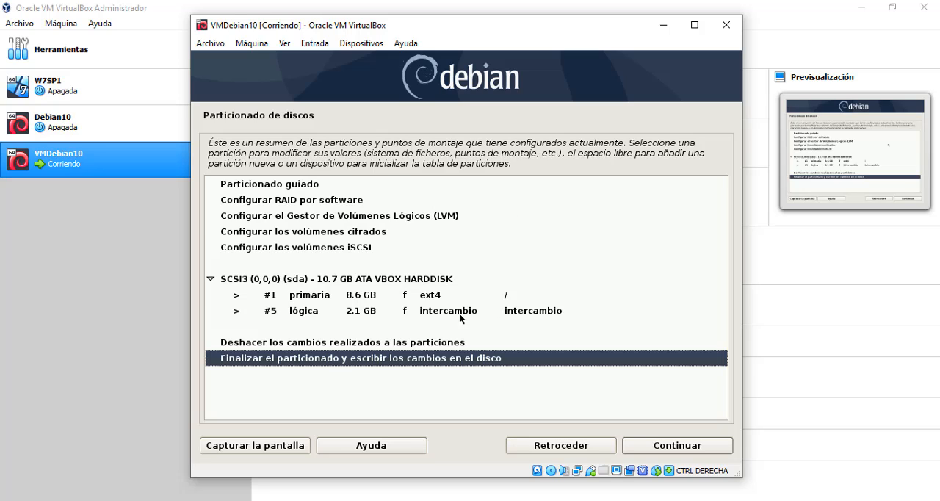
Examine the configuration options and the two sda partitions listed in the partitioning summary.
left_click(246, 198)
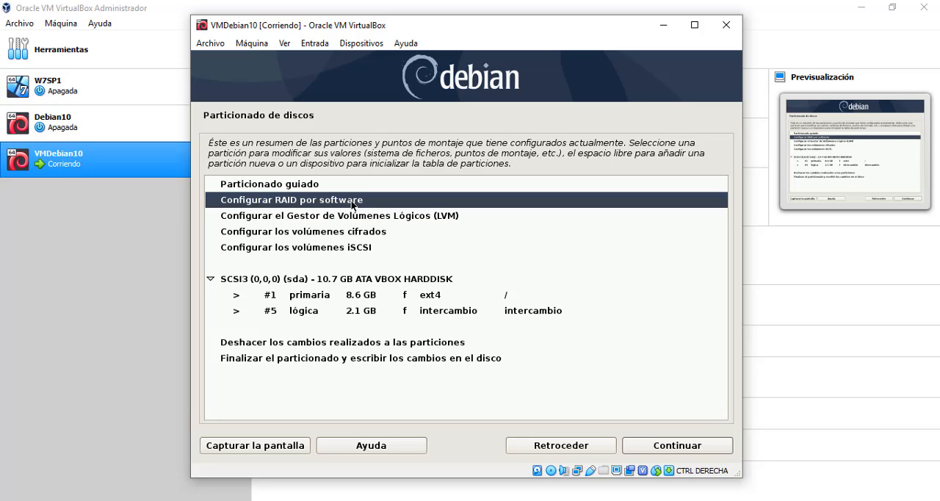
key("Down")
key("Down")
key("Down")
key("Down")
key("Down")
key("Down")
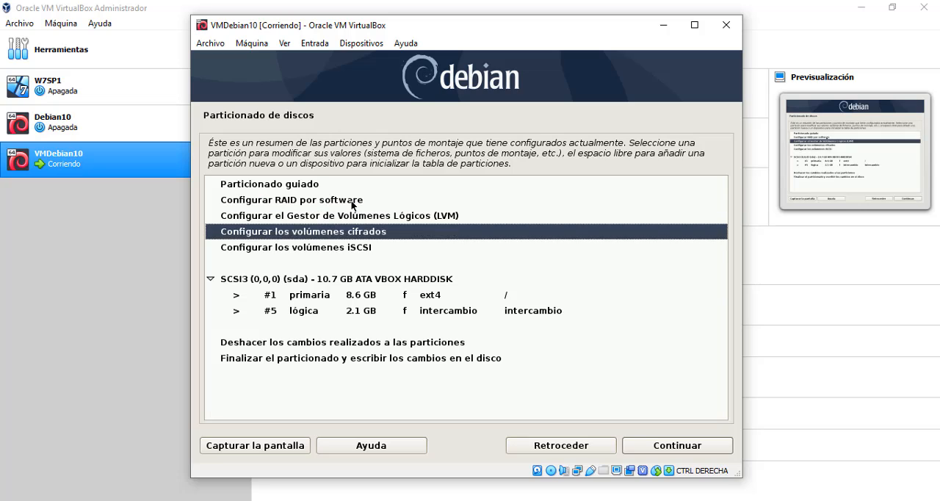
key("Up")
key("Down")
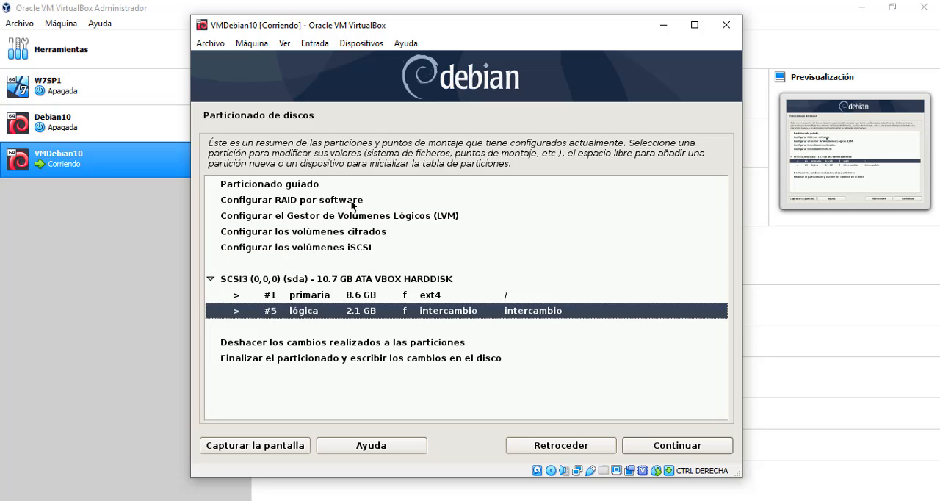
key("Up")
key("Down")
key("Up")
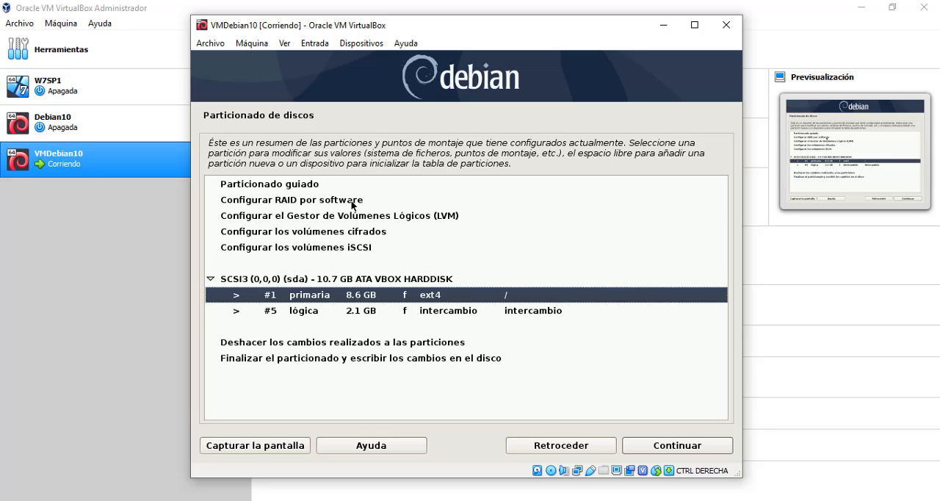
key("Down")
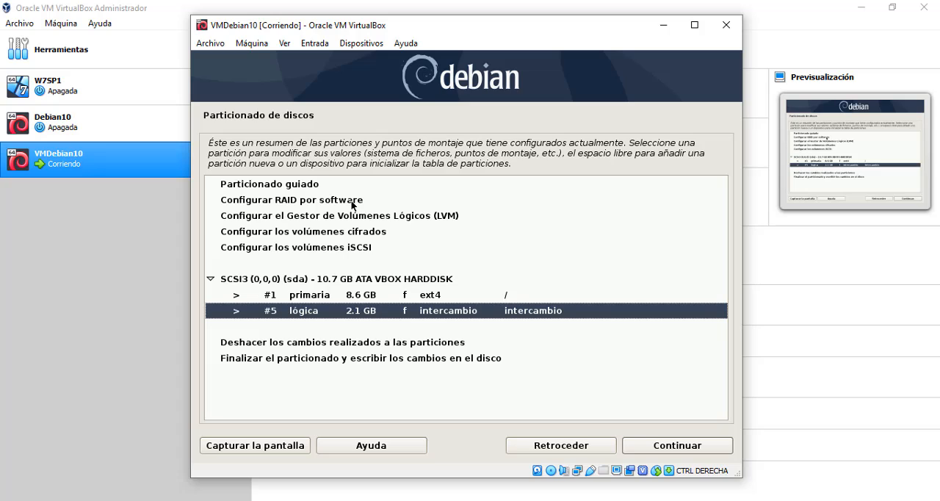
Finish the partitioning and write the changes to the SCSI3 (sda) disk, answering Sí to the write confirmation.
key("Down")
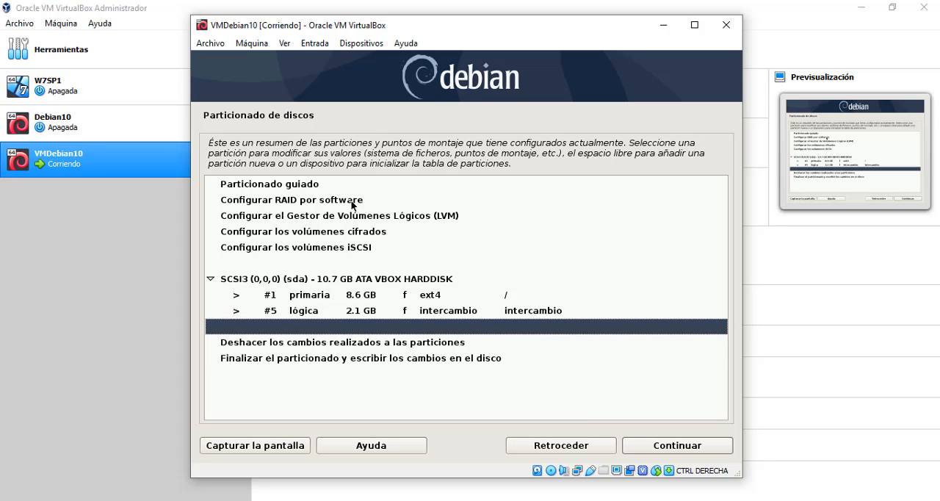
key("Down")
key("Down")
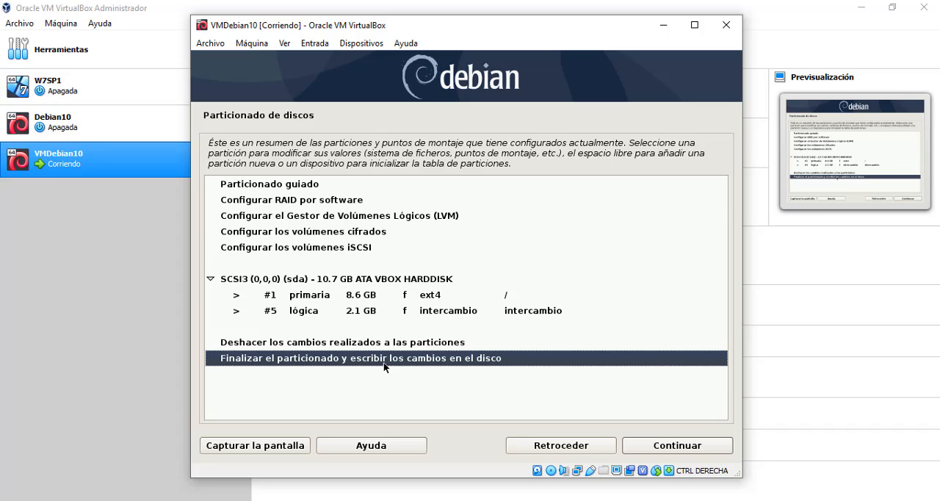
left_click(677, 449)
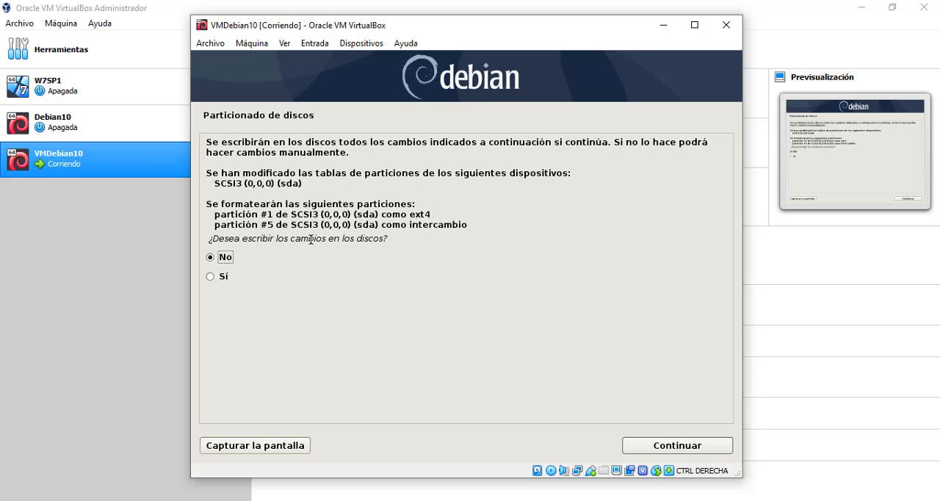
left_click(213, 277)
left_click(676, 445)
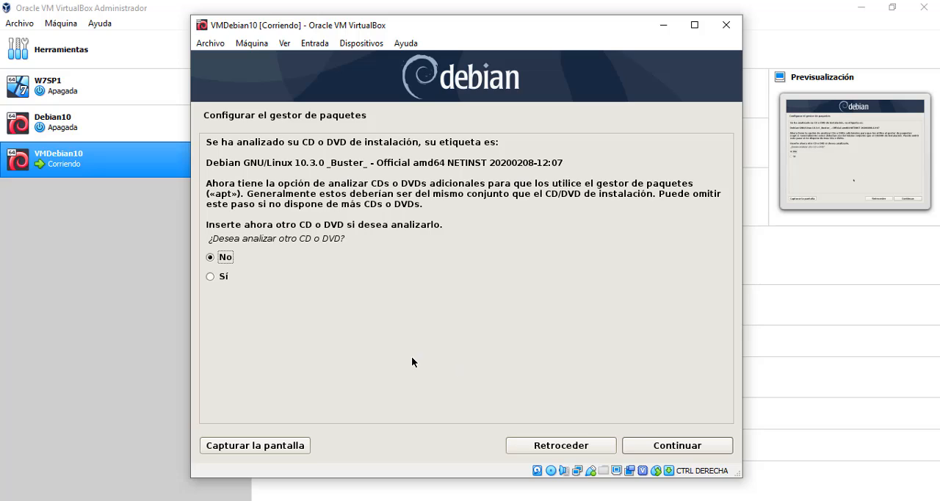
Decline analysing another CD or DVD and choose El Salvador as the Debian mirror country.
left_click(302, 238)
left_click_drag(302, 238, 315, 239)
left_click(683, 450)
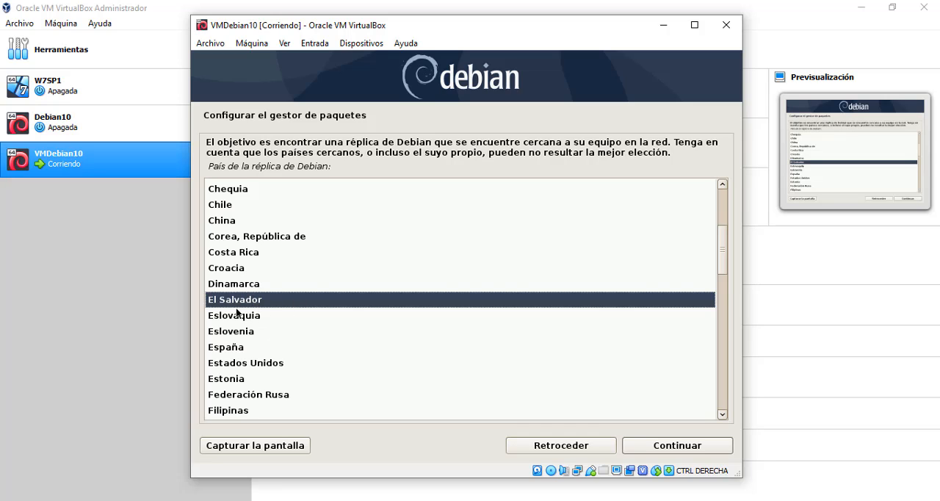
left_click(663, 446)
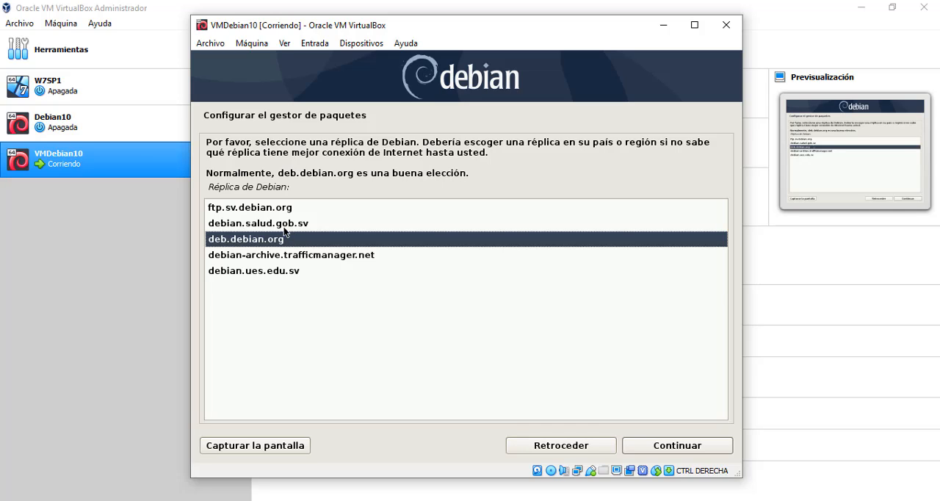
Choose deb.debian.org as the Debian mirror and continue with the HTTP proxy information left blank.
left_click(268, 209)
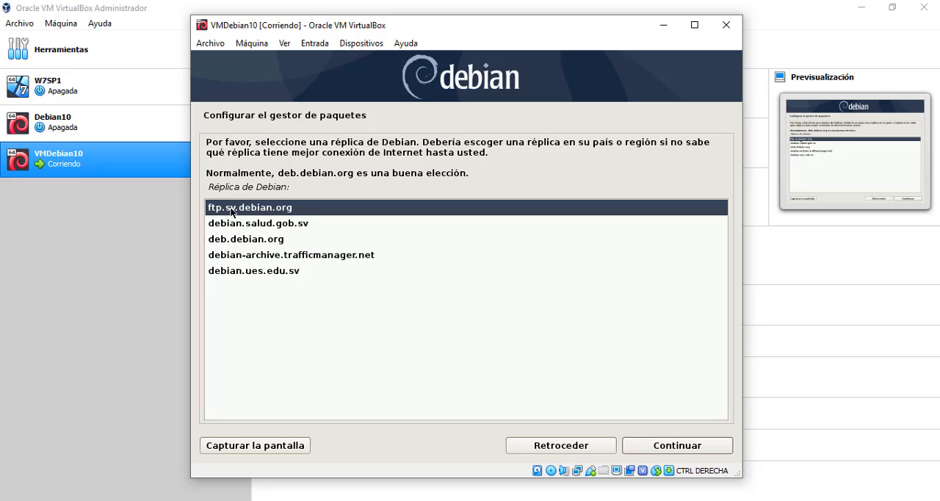
left_click(301, 226)
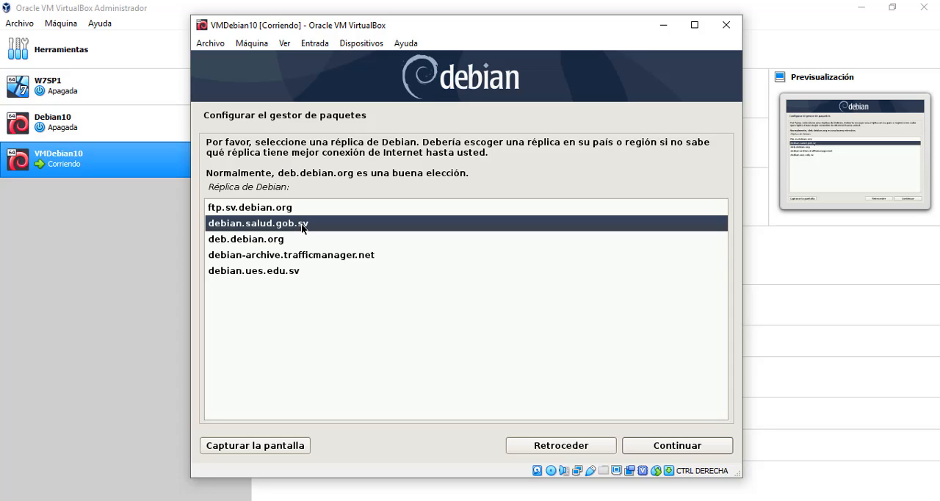
left_click(257, 242)
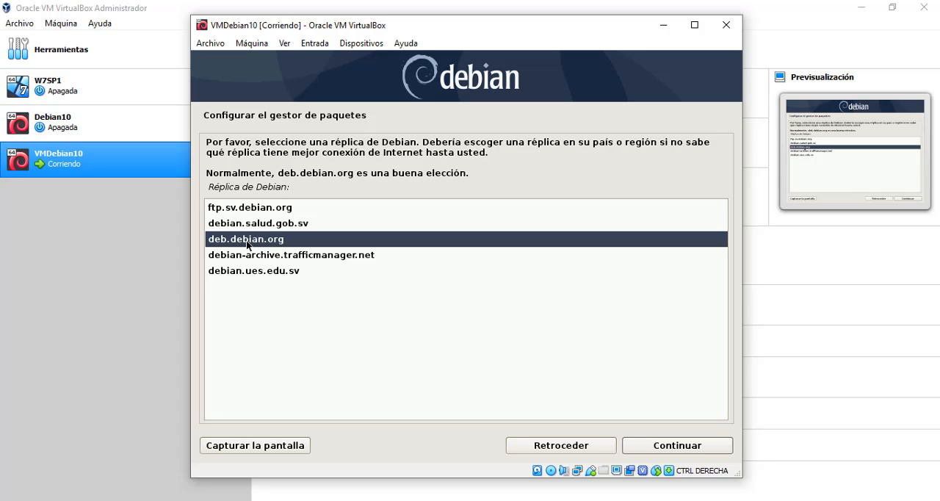
left_click(232, 208)
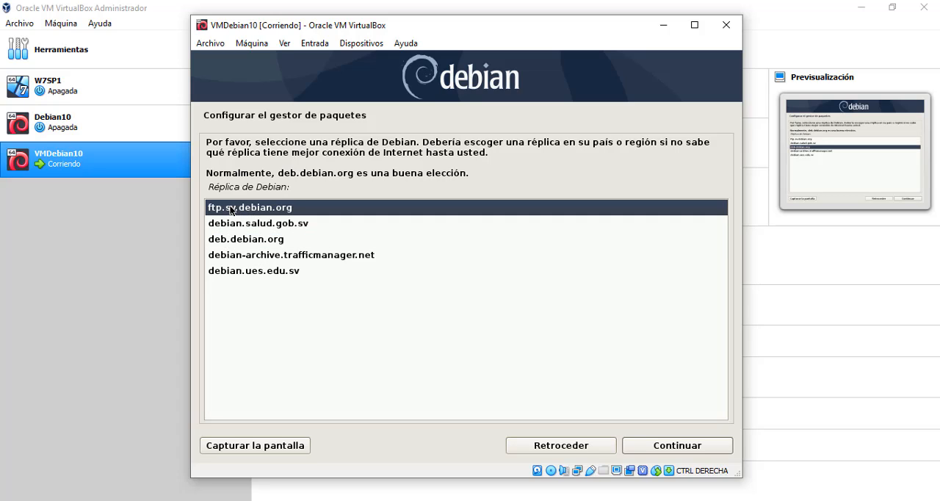
left_click(240, 242)
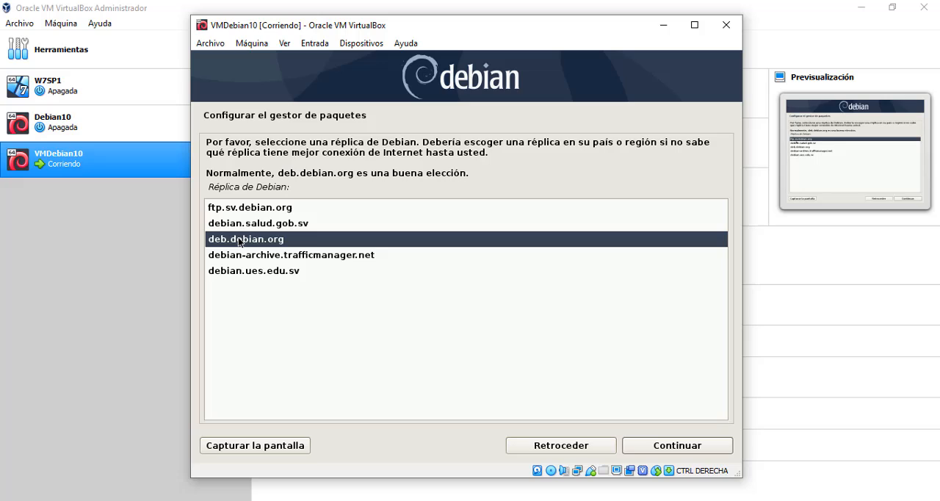
left_click(268, 270)
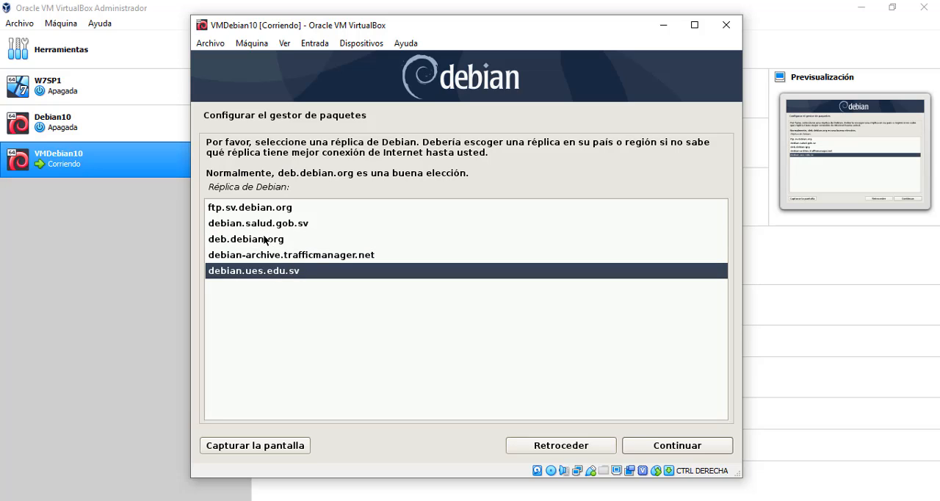
left_click(265, 240)
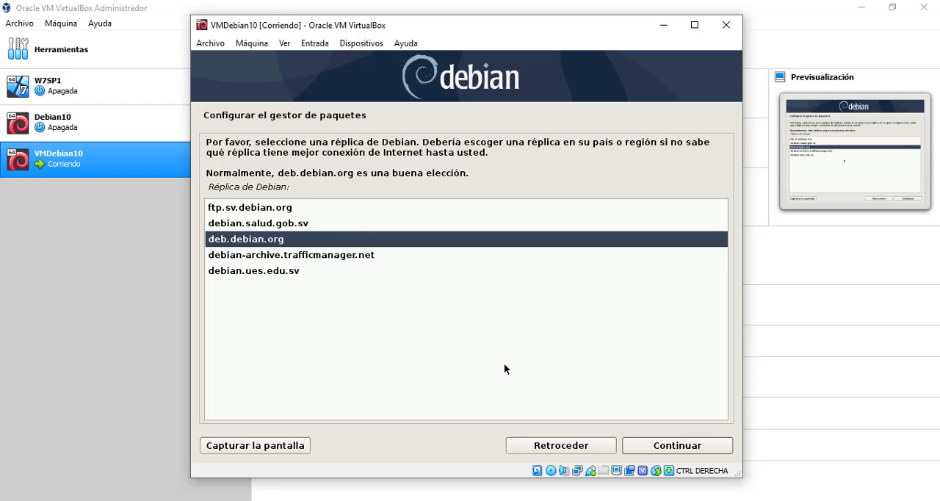
left_click(686, 448)
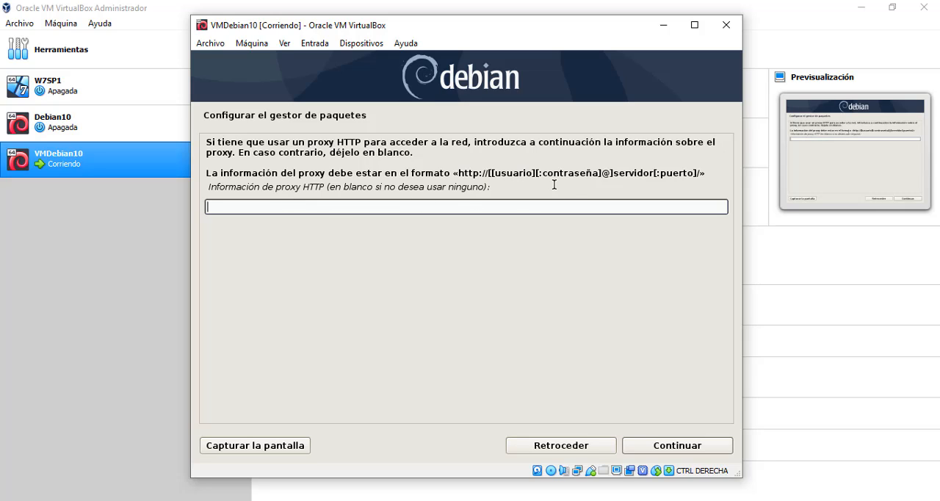
left_click(674, 444)
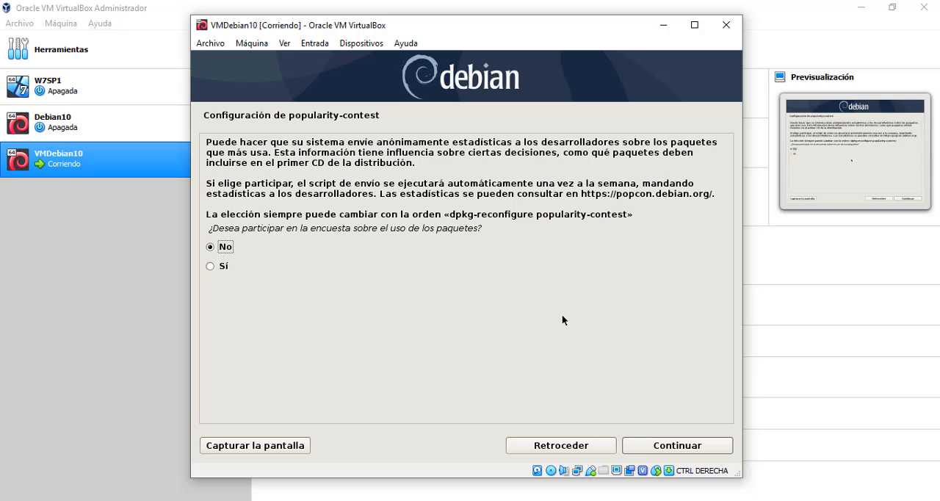
Decline the package usage survey and install only SSH server and Utilidades estándar del sistema, without desktop environment or print server.
left_click(665, 446)
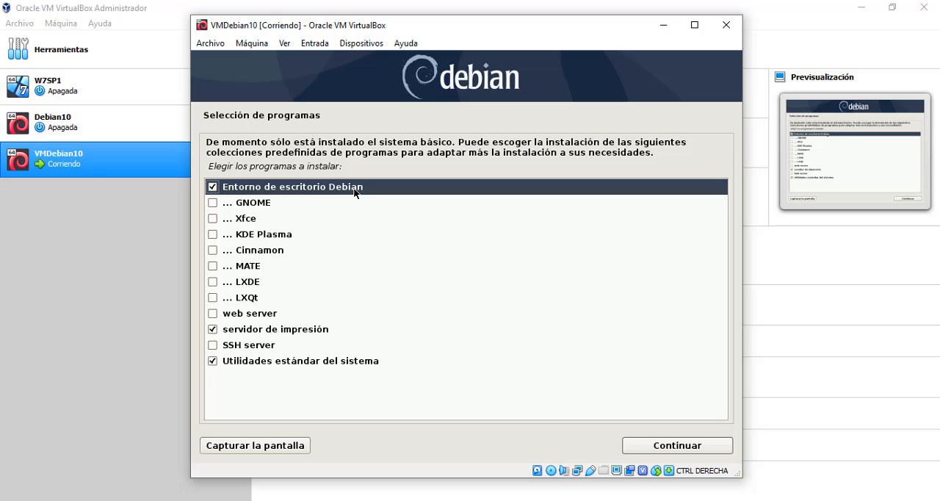
left_click(214, 205)
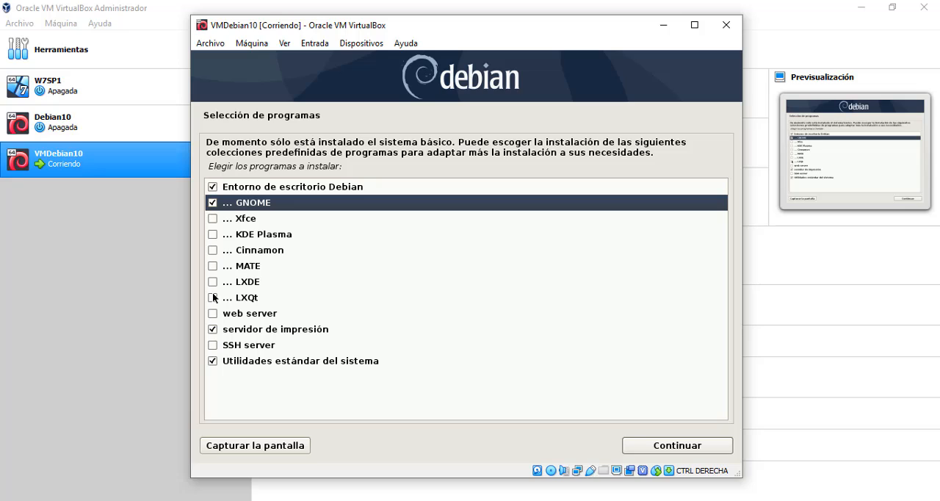
left_click(212, 203)
left_click(214, 188)
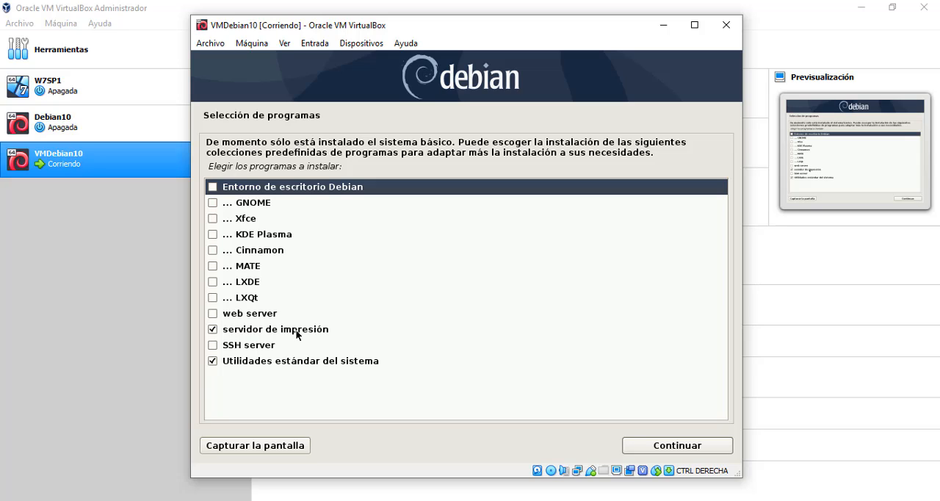
left_click(215, 329)
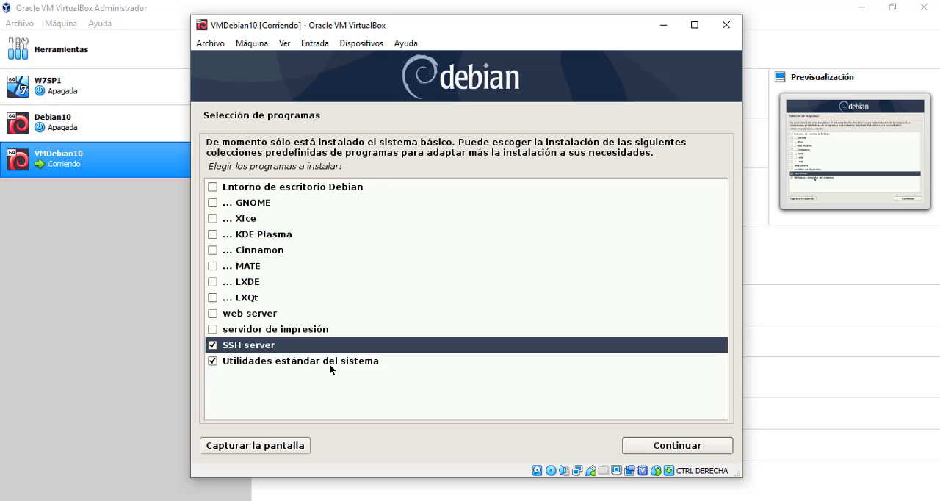
left_click(680, 448)
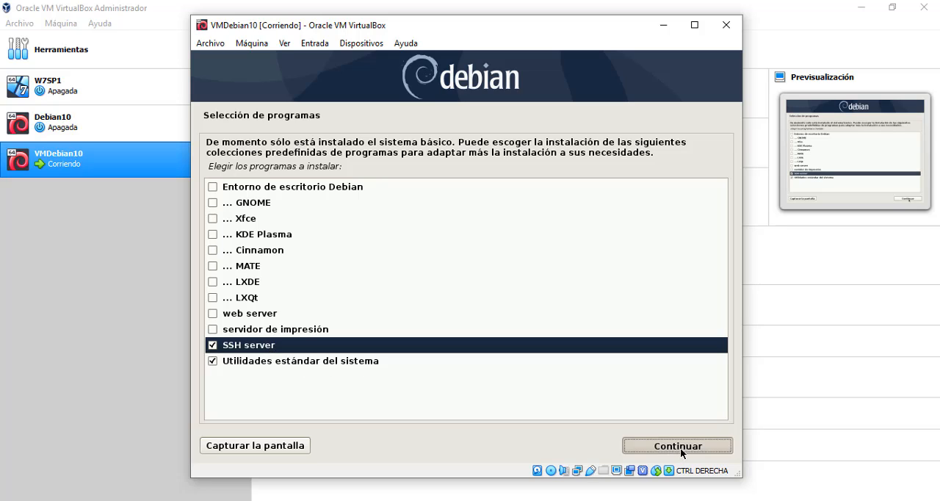
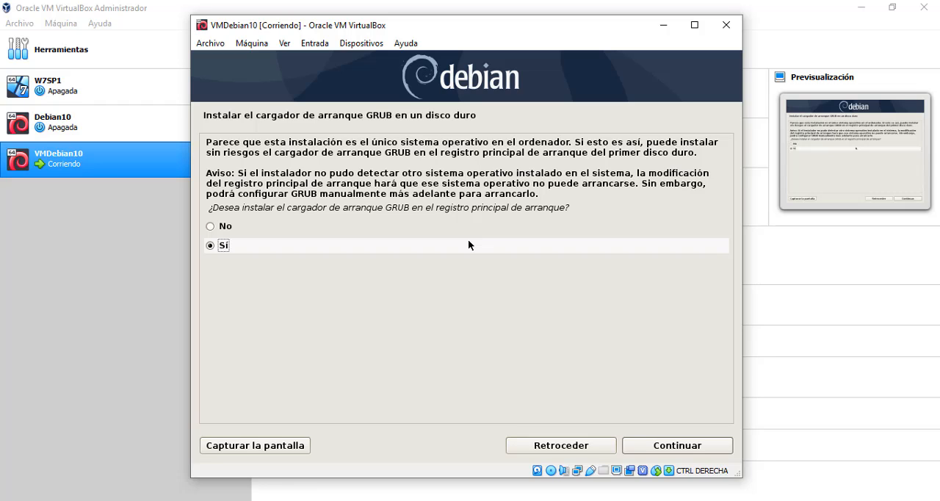
Agree to install the GRUB boot loader in the master boot record and choose /dev/sda as its device.
left_click(669, 445)
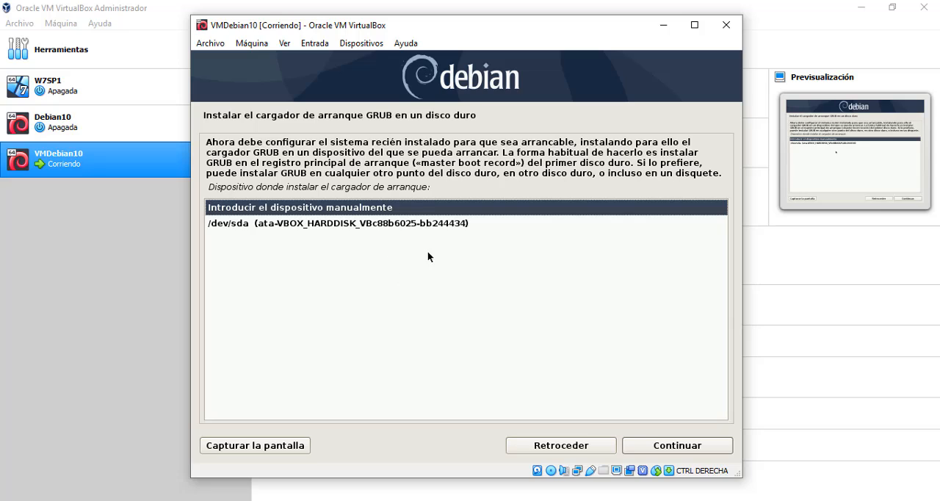
left_click(353, 223)
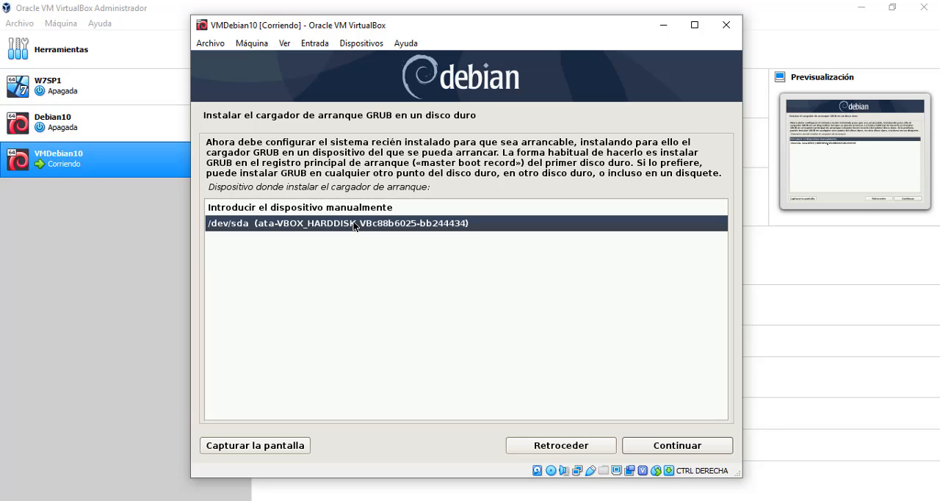
left_click(677, 446)
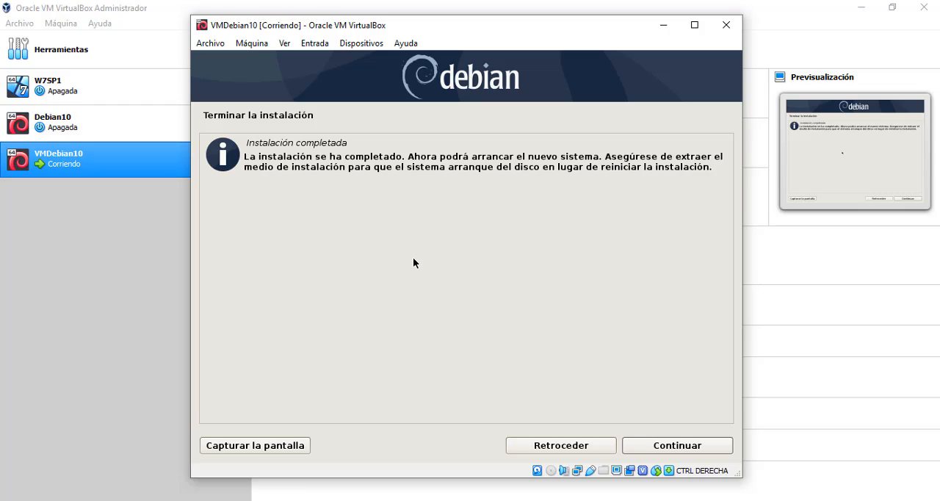
Finish the installation to boot the new Debian system and dismiss the mouse integration notices.
left_click(671, 445)
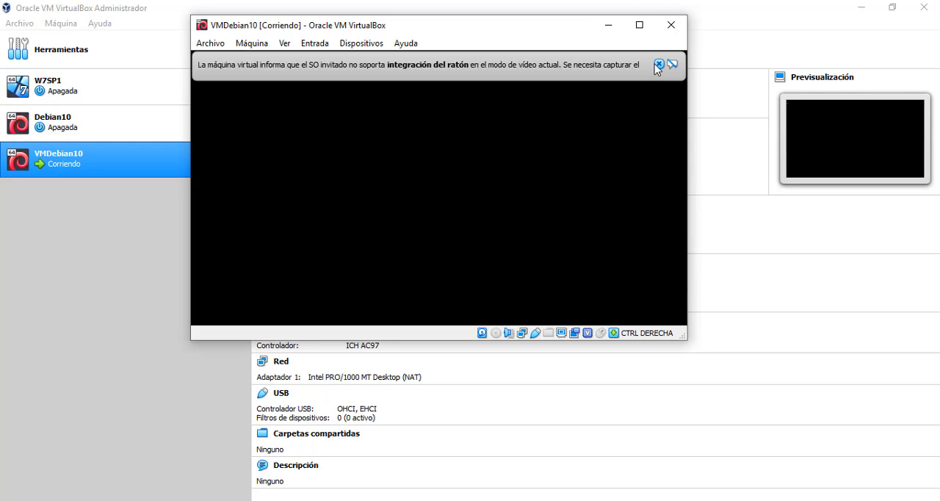
left_click(657, 65)
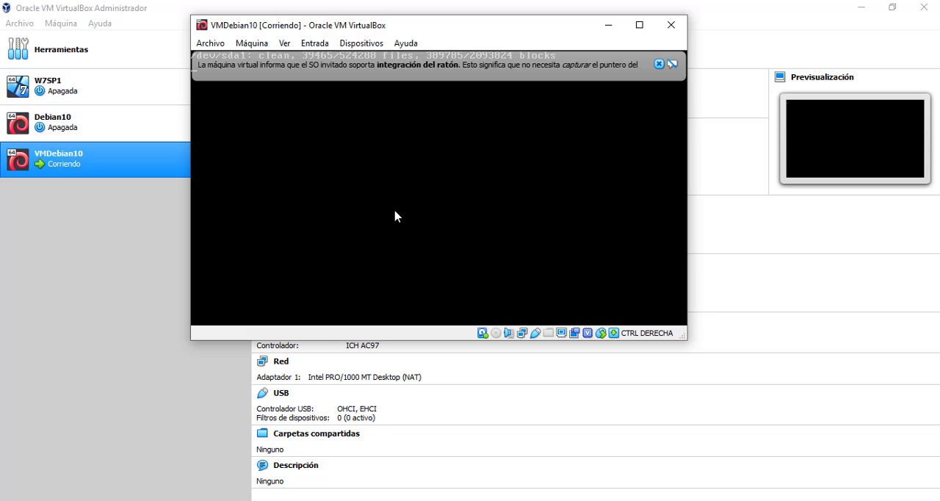
left_click(659, 64)
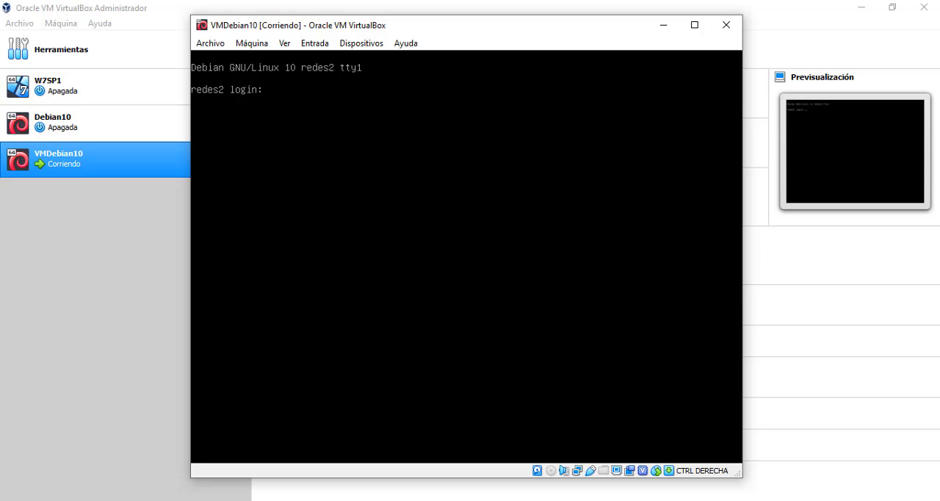
Log in to the redes2 console as root, entering the root account password.
type("oot")
key("Return")
key("Return")
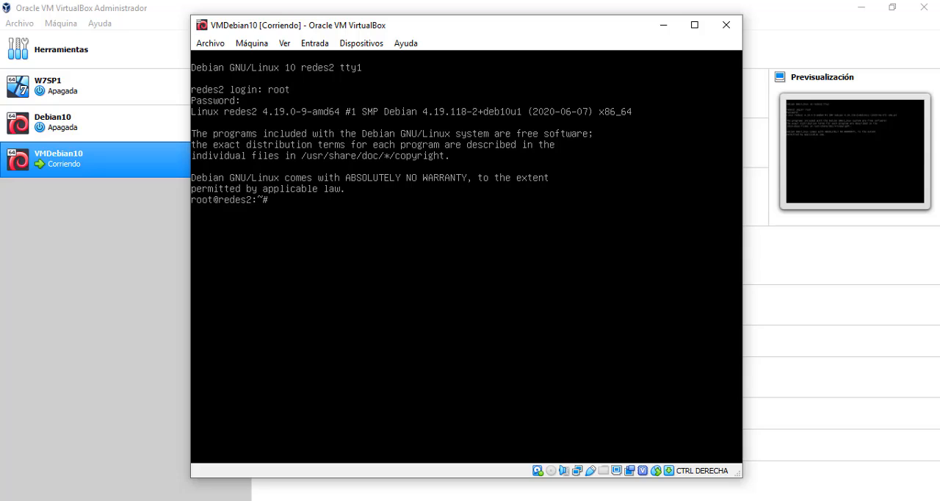